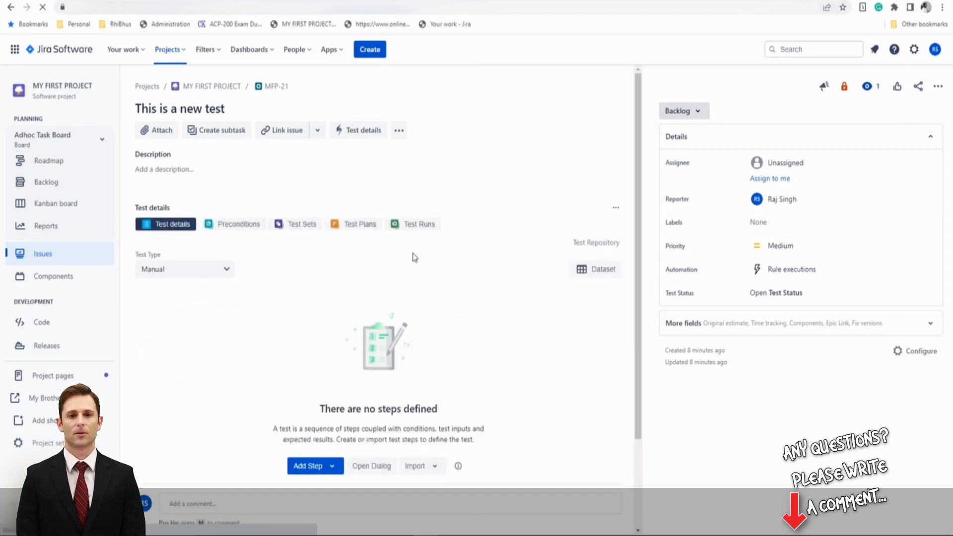
scroll(415, 257, down, 2)
scroll(258, 315, down, 1)
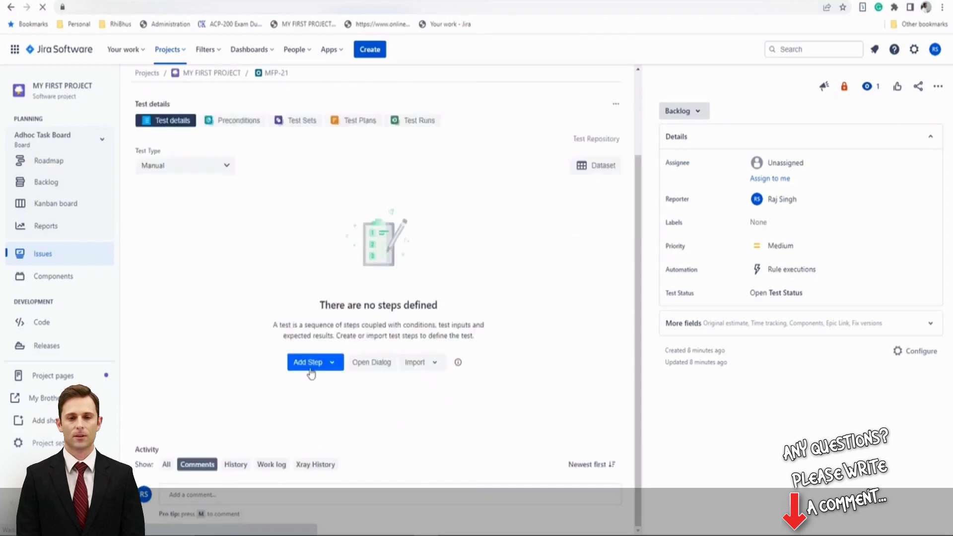
click(311, 373)
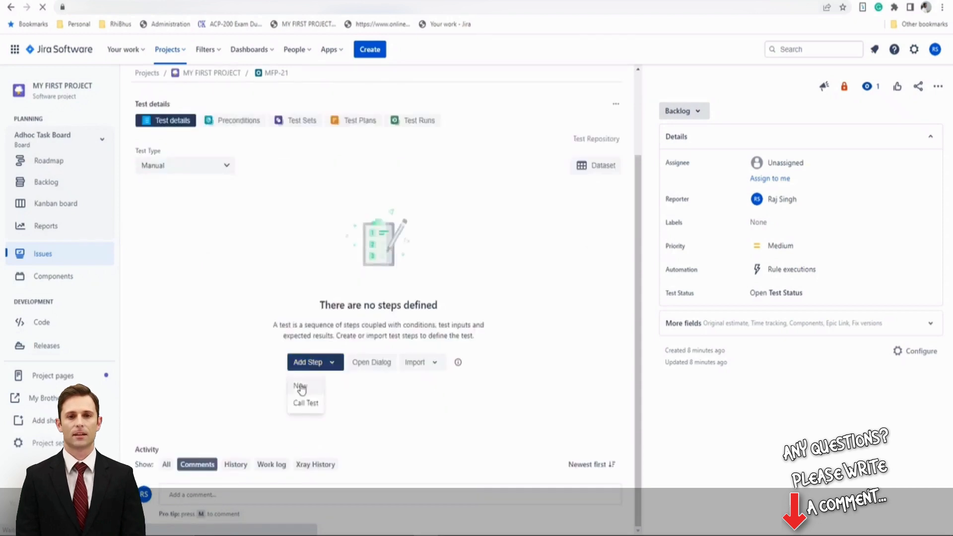
click(559, 246)
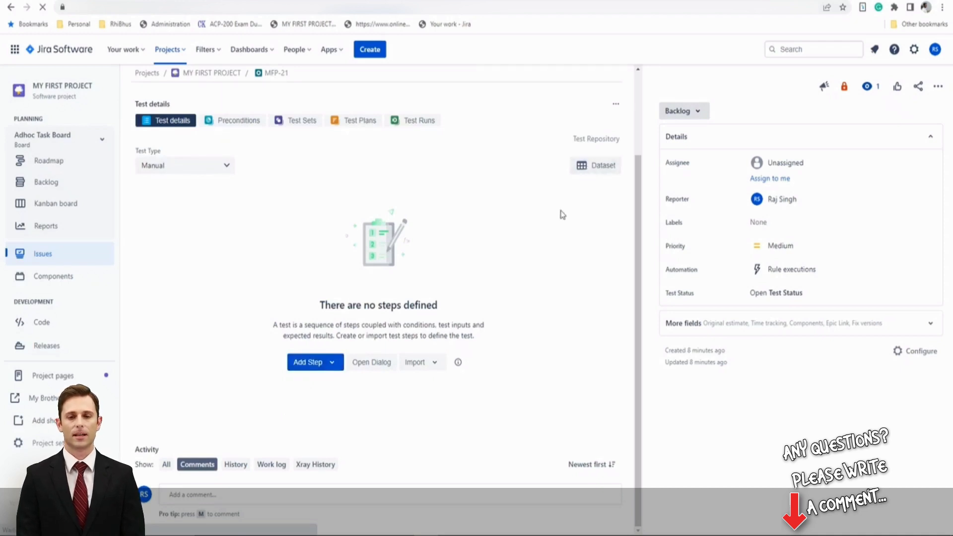
- Open the test's dataset and create a parameter named "username" of type Text
click(593, 172)
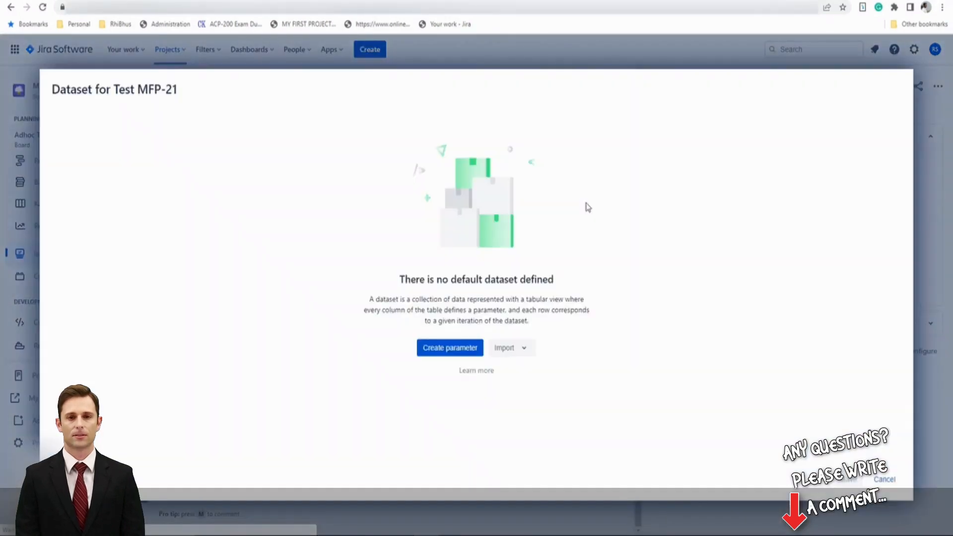
click(445, 349)
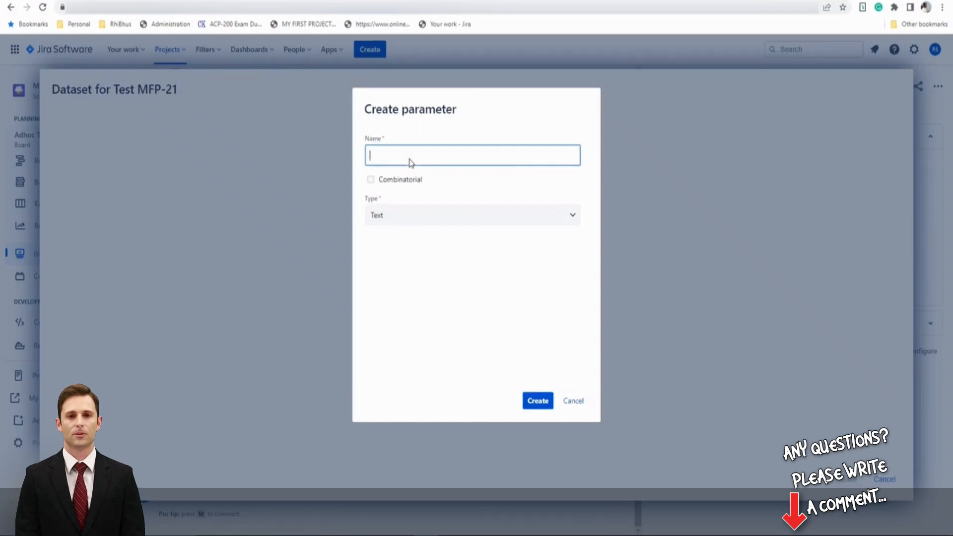
text(username)
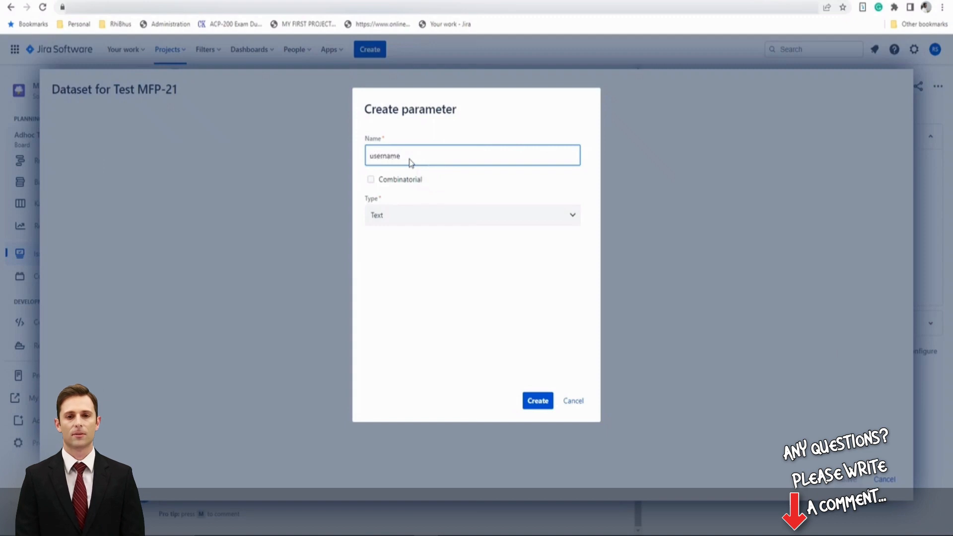
click(380, 219)
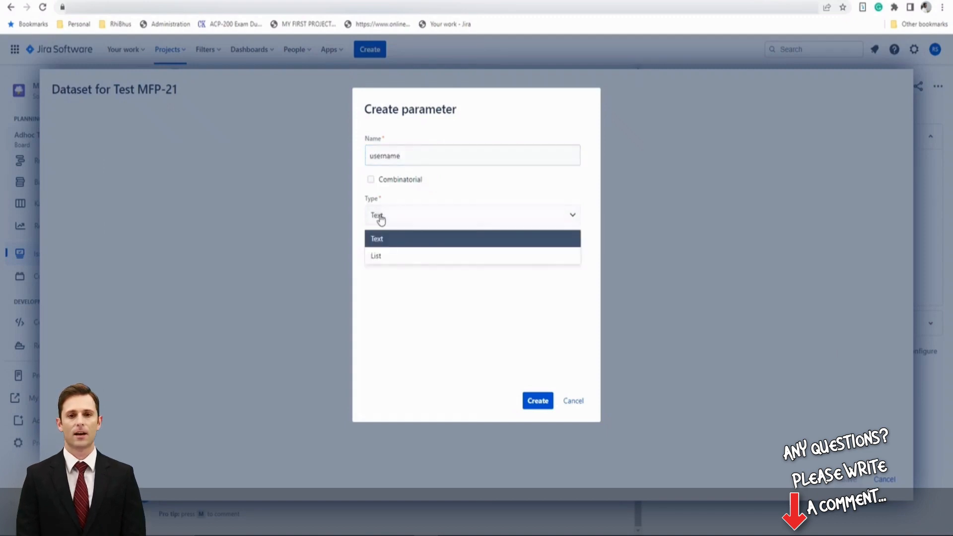
click(387, 222)
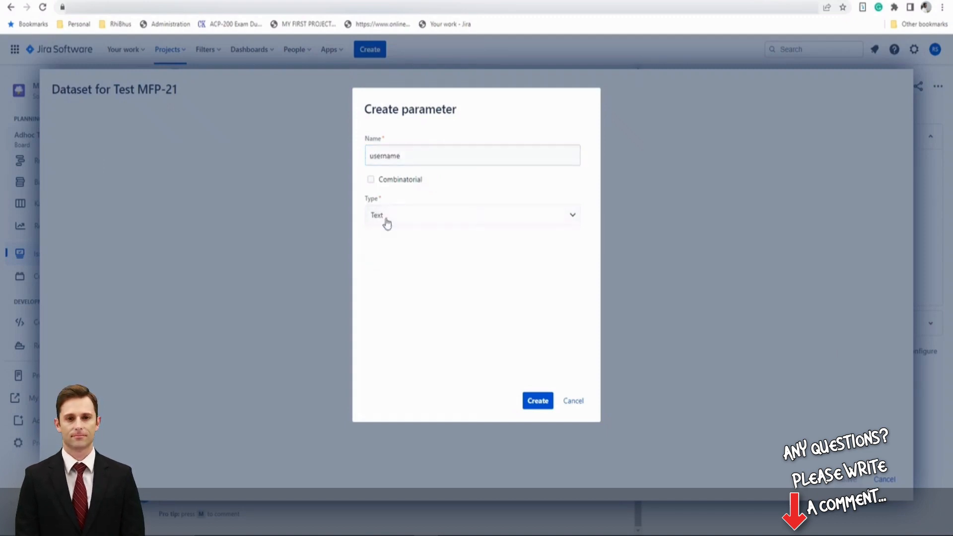
click(537, 405)
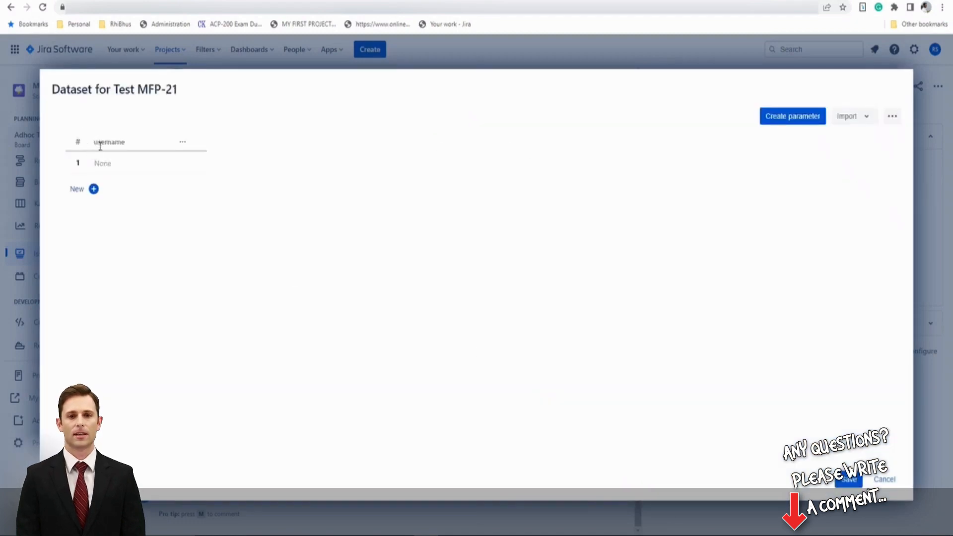
- Create two more Text parameters in the dataset, named "password" and "result"
click(791, 117)
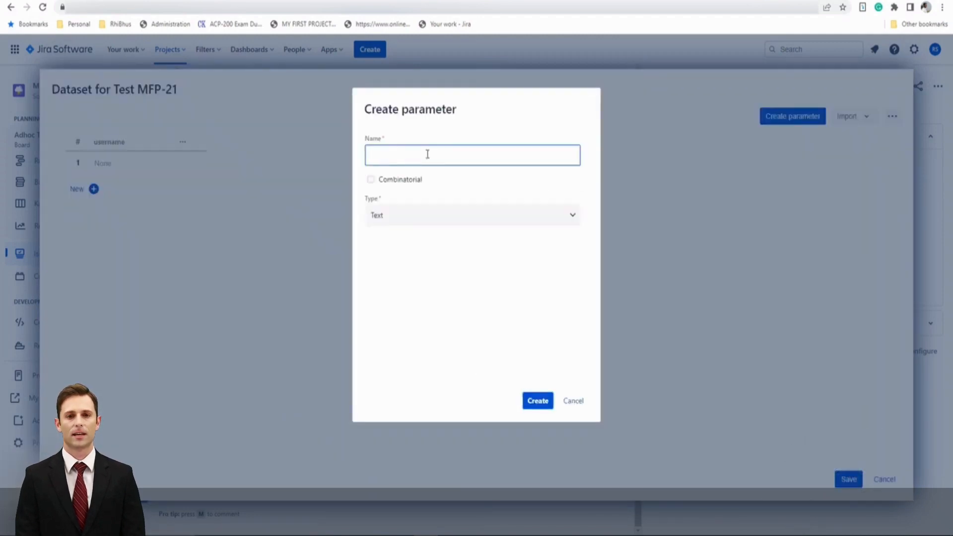
text(password)
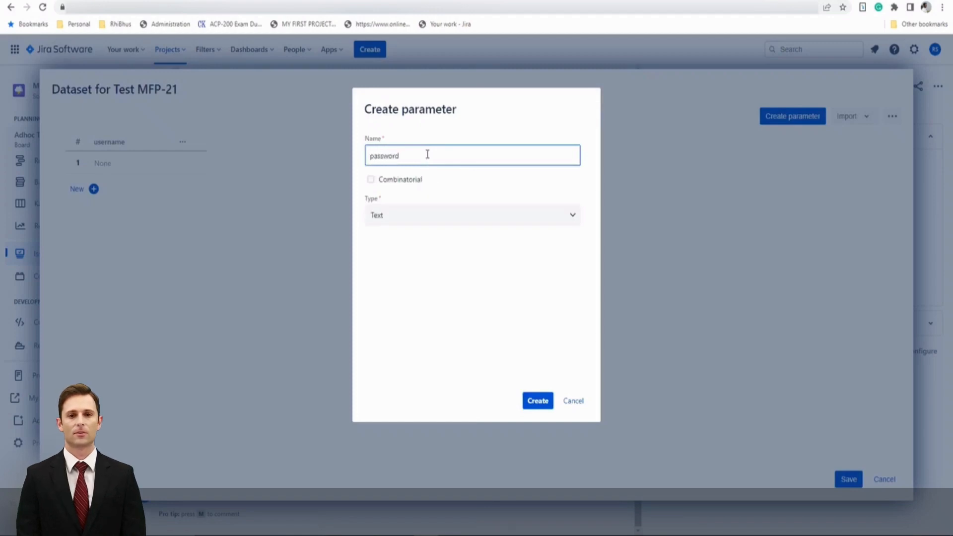
click(537, 400)
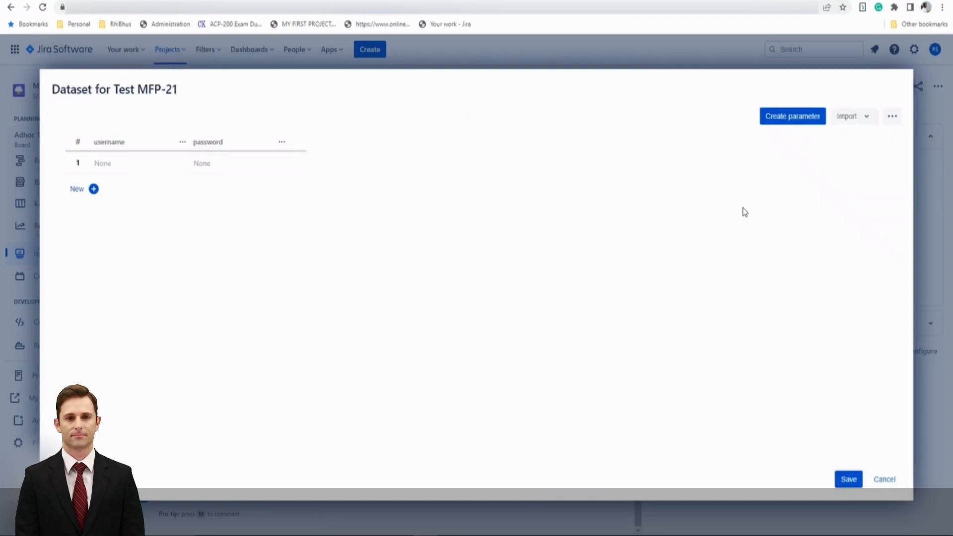
click(764, 123)
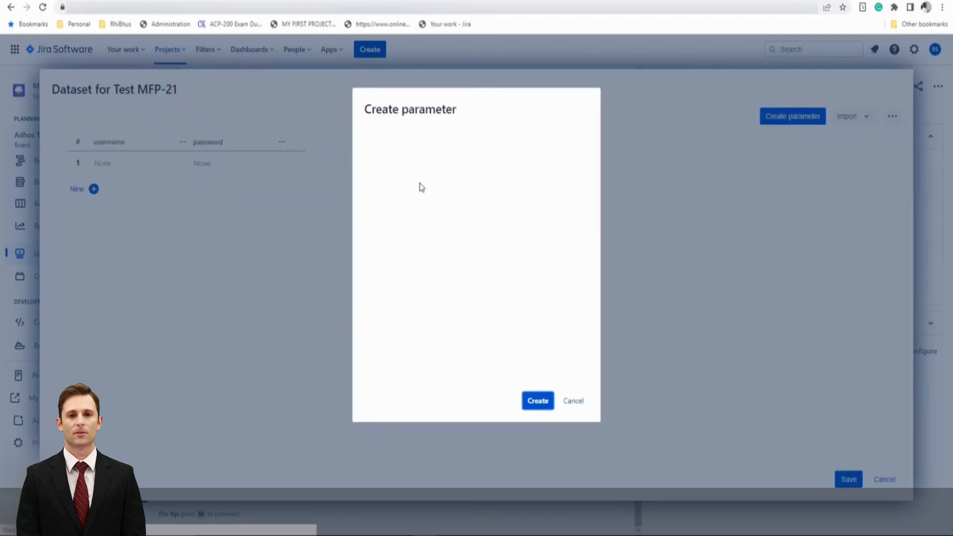
text(result)
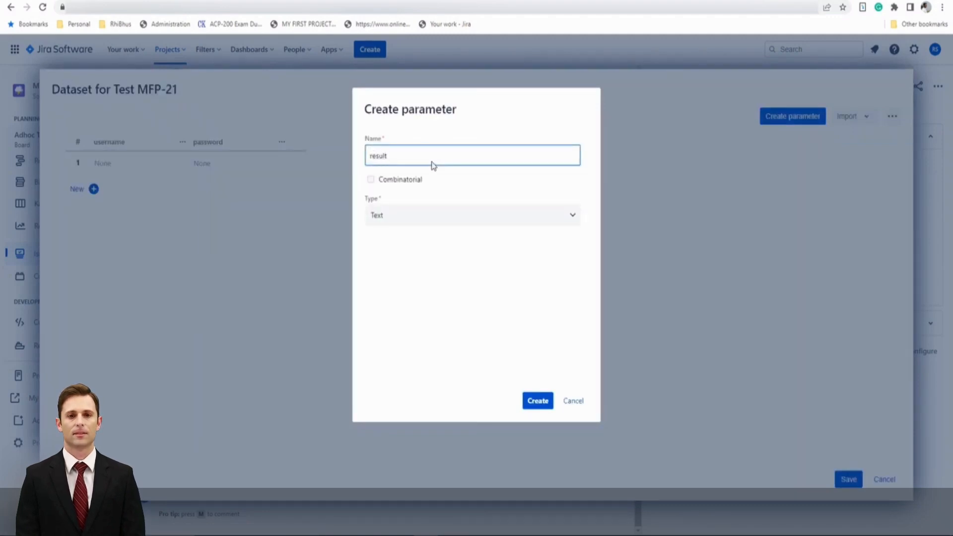
click(540, 406)
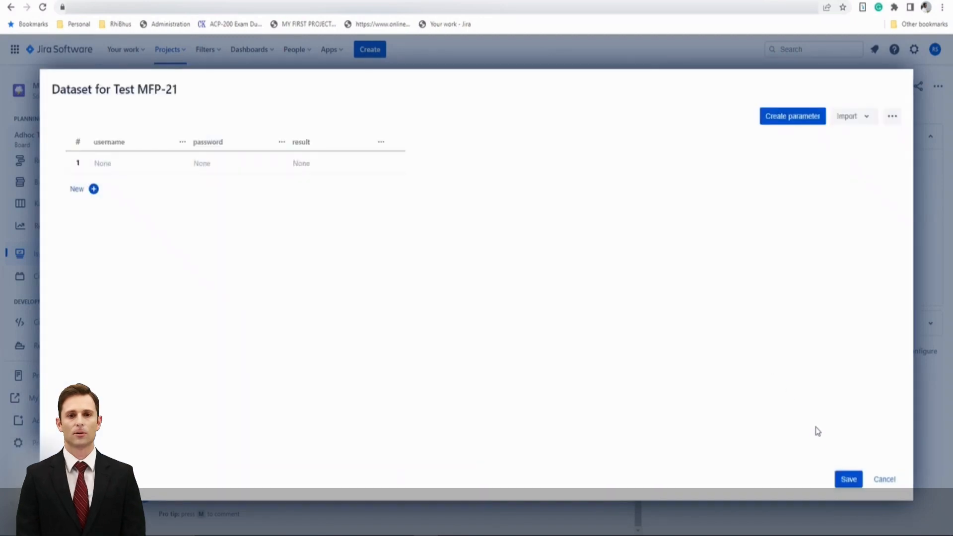
- Fill the username column of three dataset rows with hello, hello1 and hell, adding the second and third rows
click(109, 162)
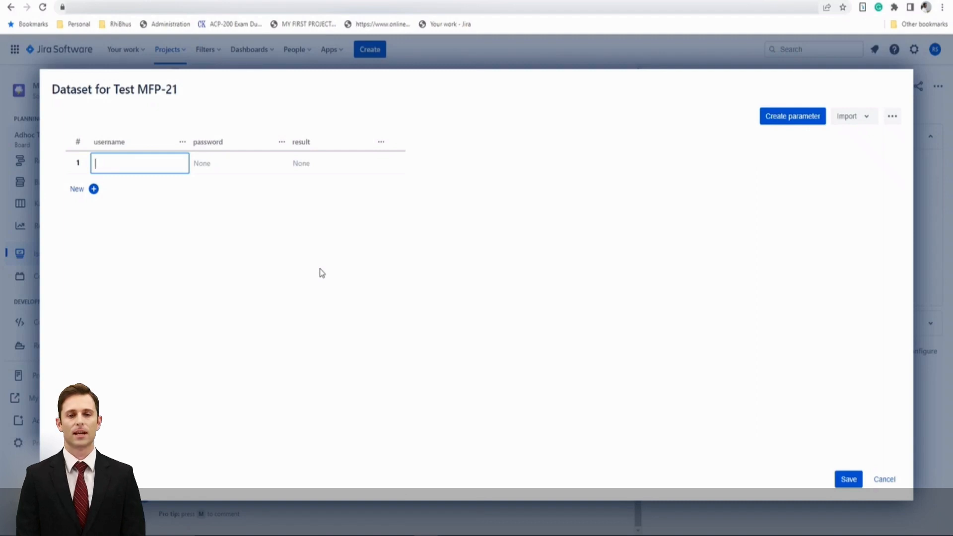
text(hello)
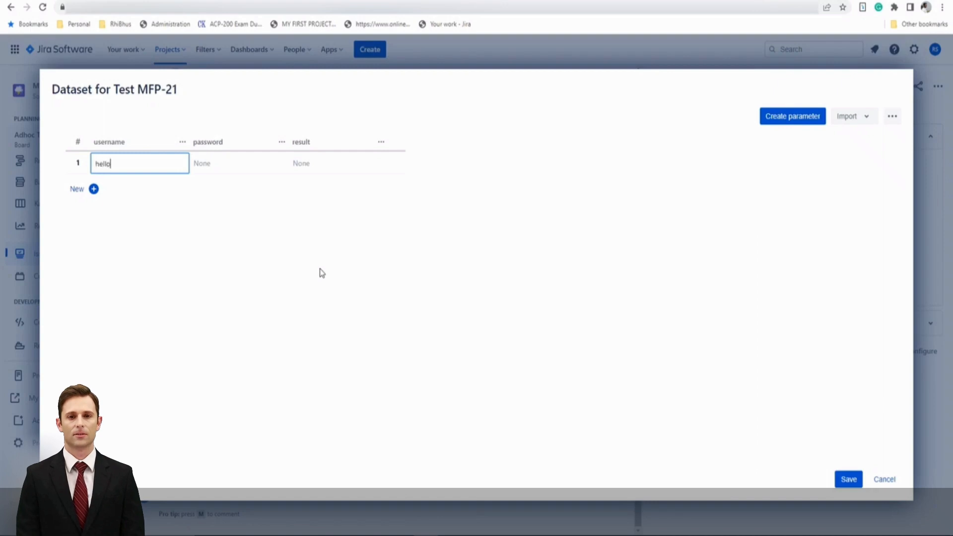
key(Return)
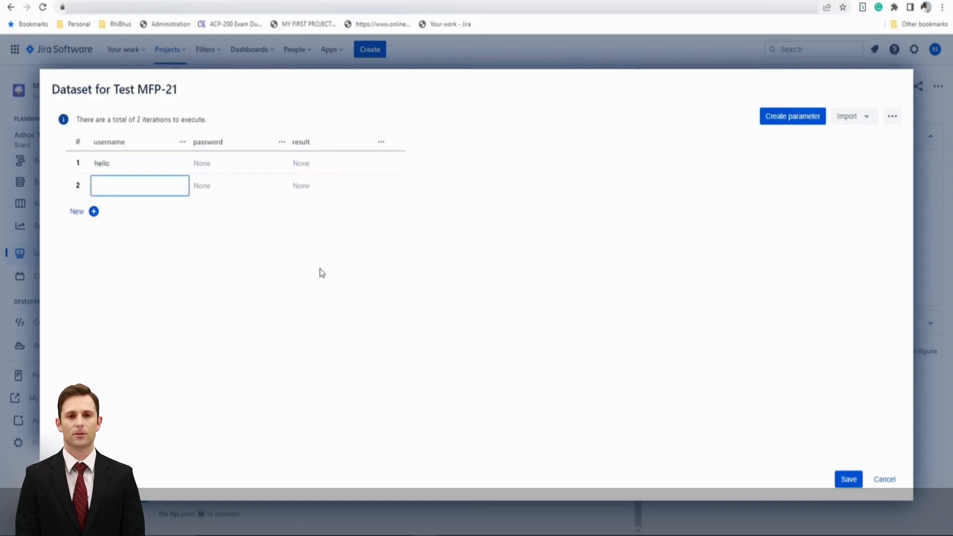
text(hell)
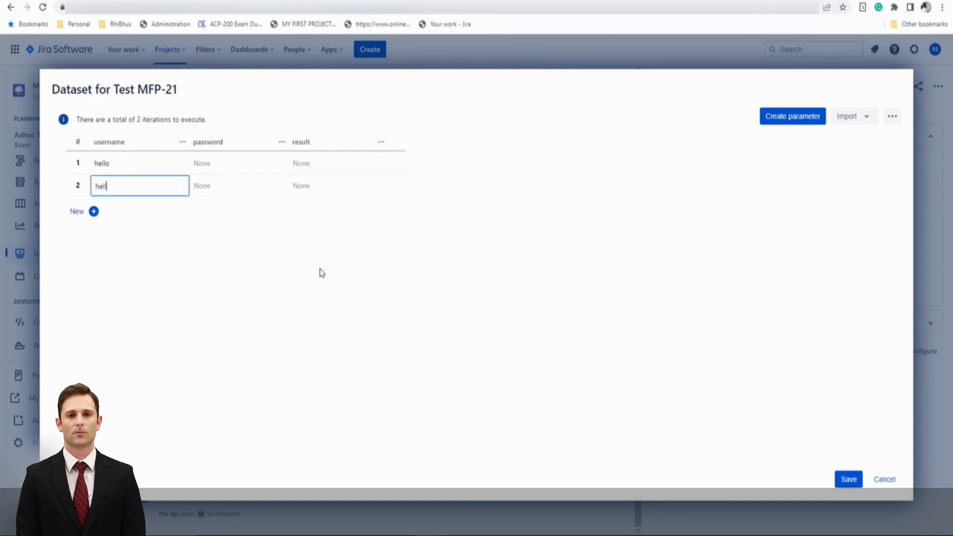
text(o2)
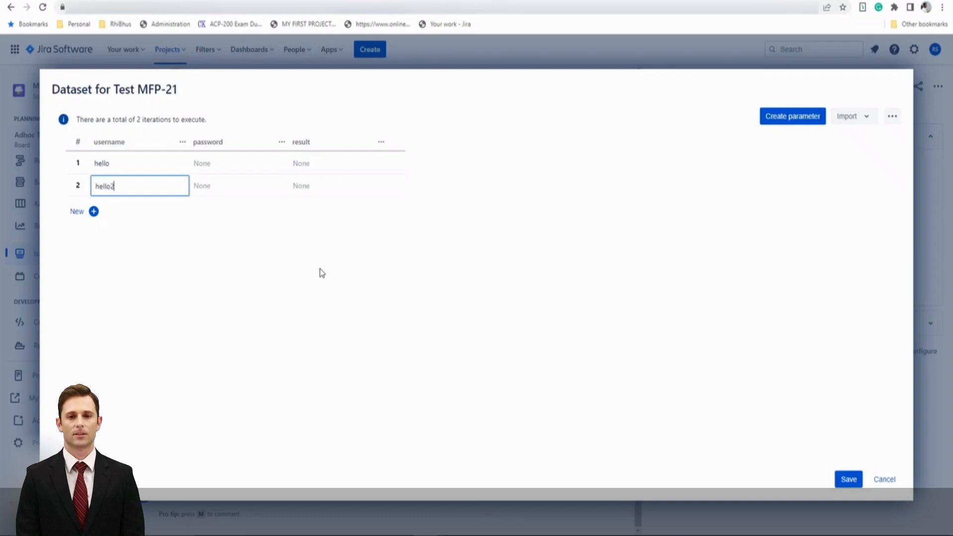
key(Return)
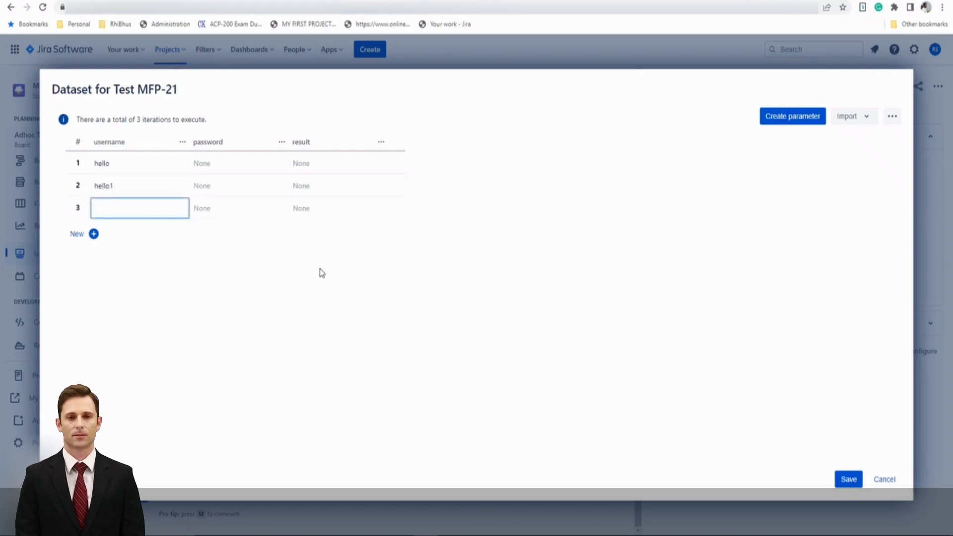
text(hell)
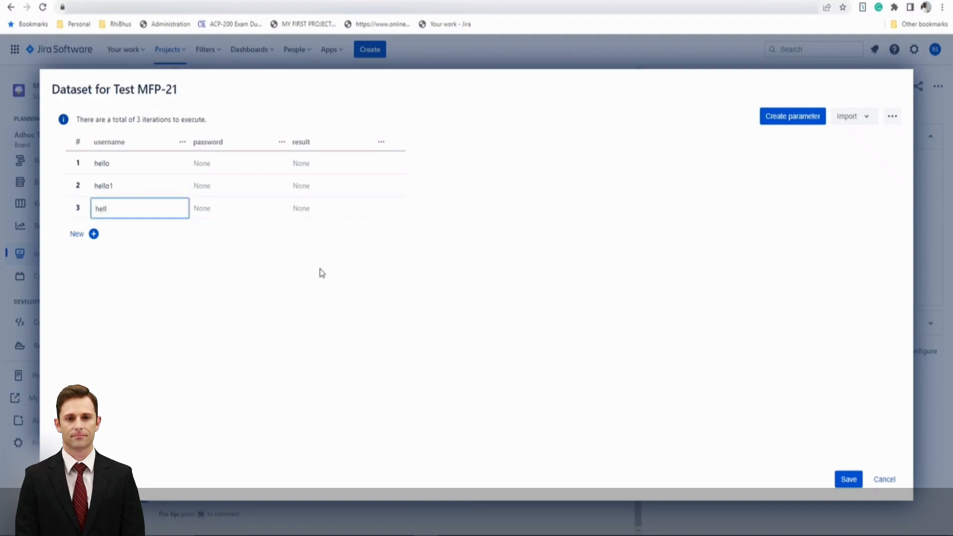
- Enter a test password in the password column for each of the three dataset rows
click(221, 164)
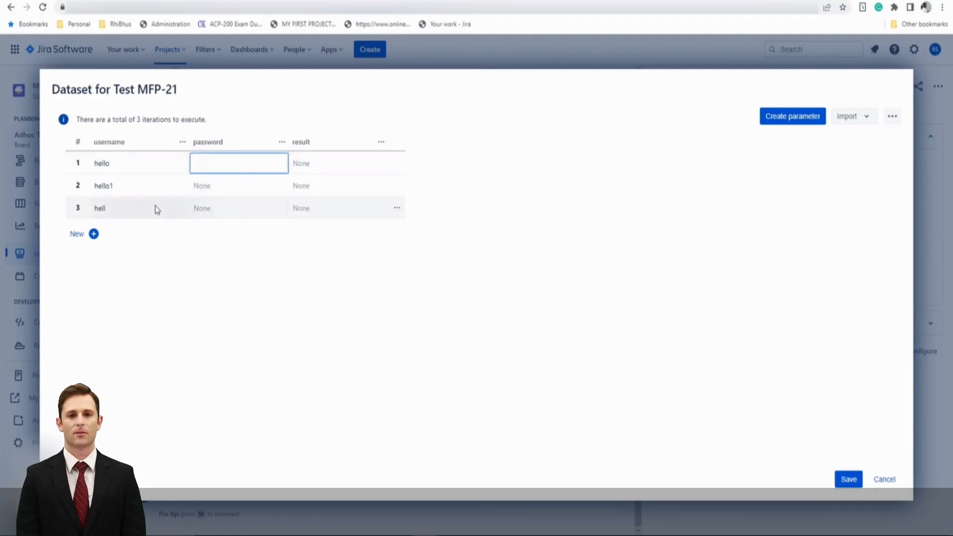
text(admin)
key(Return)
key(Tab)
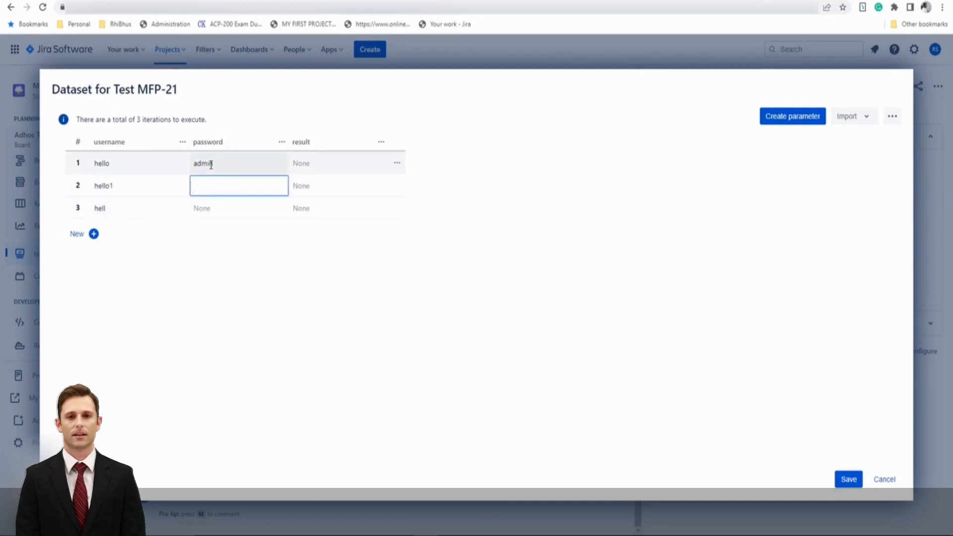
text(admin1)
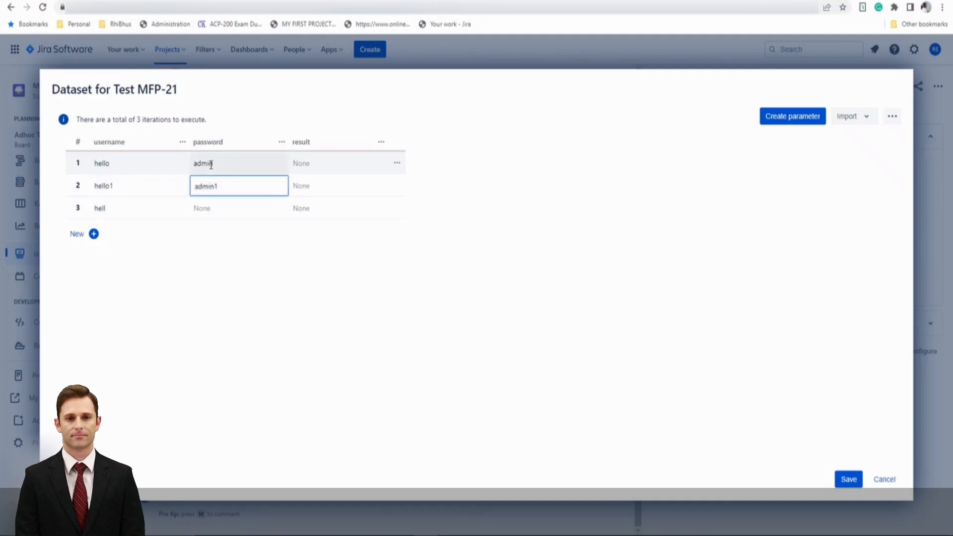
key(Return)
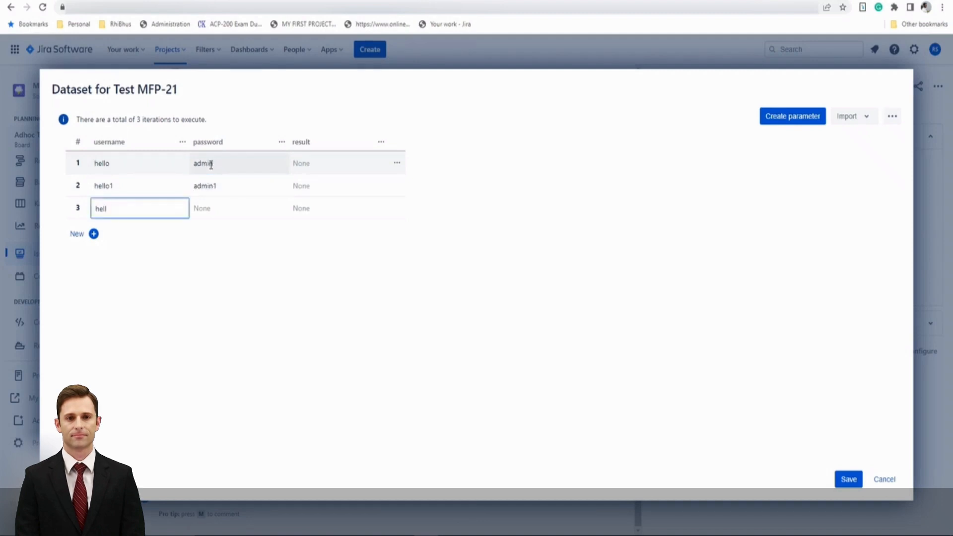
click(244, 208)
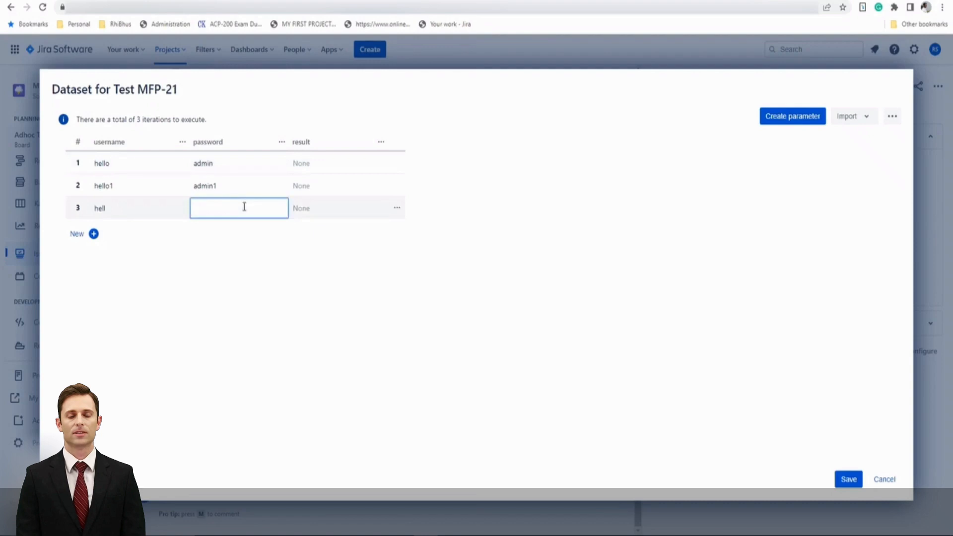
text(adm)
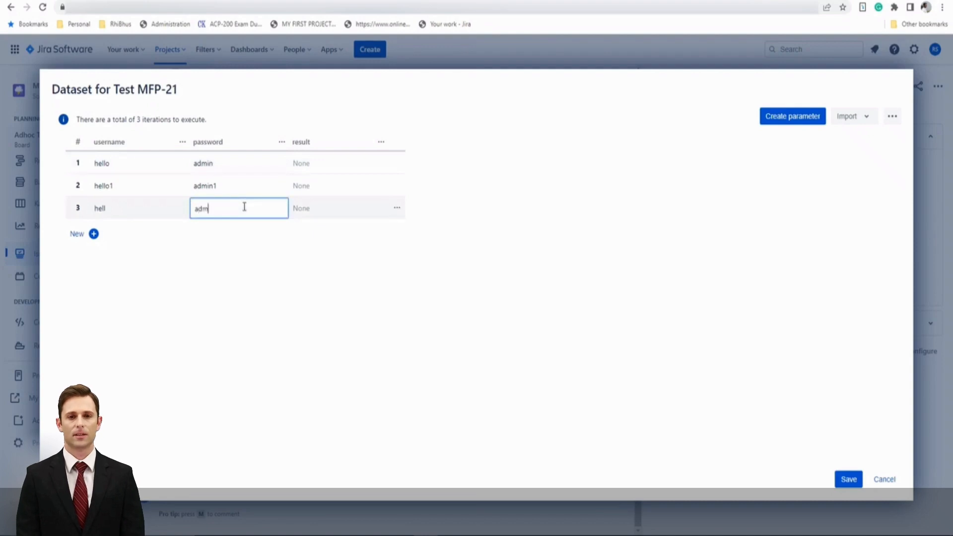
text(in@1)
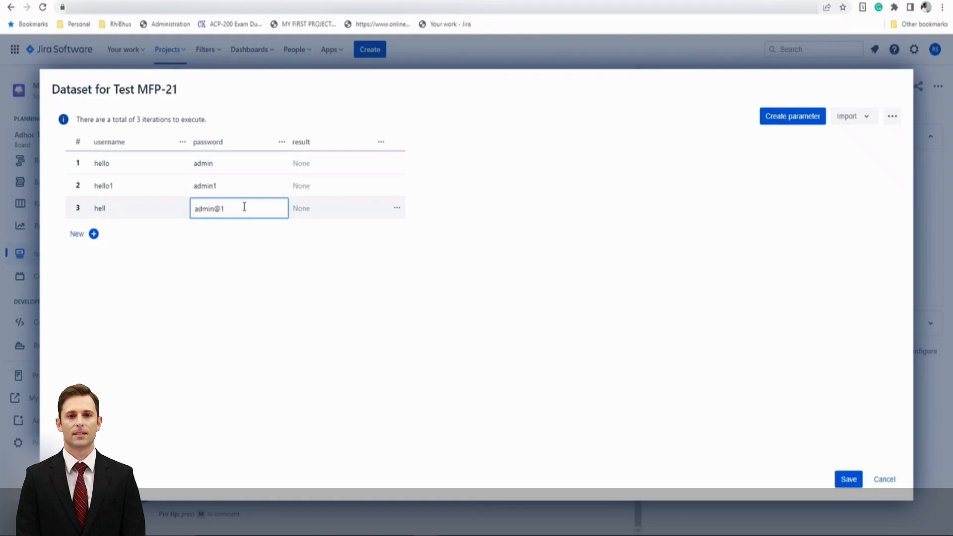
click(242, 262)
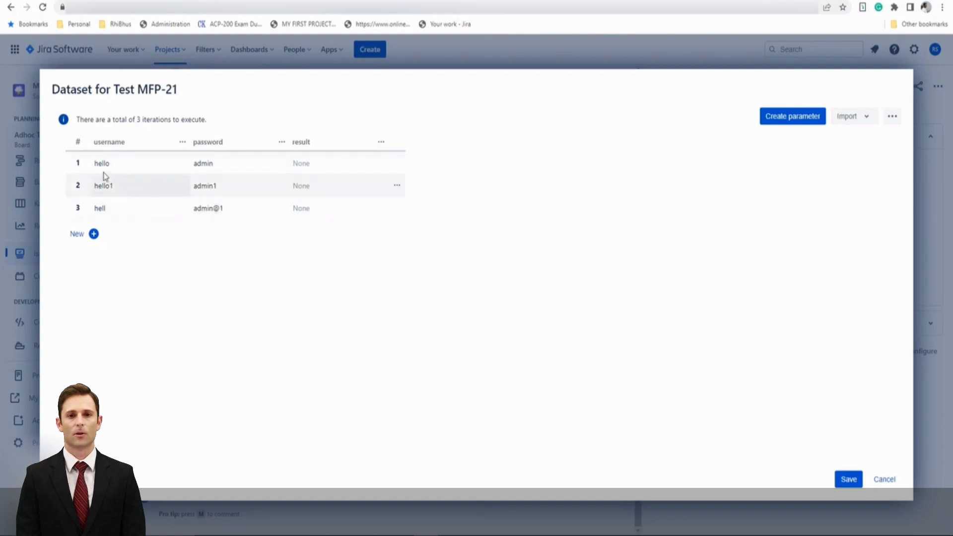
- Fill the result column of the three dataset rows with Valid, Invalid and Invalid, and save the dataset
click(326, 163)
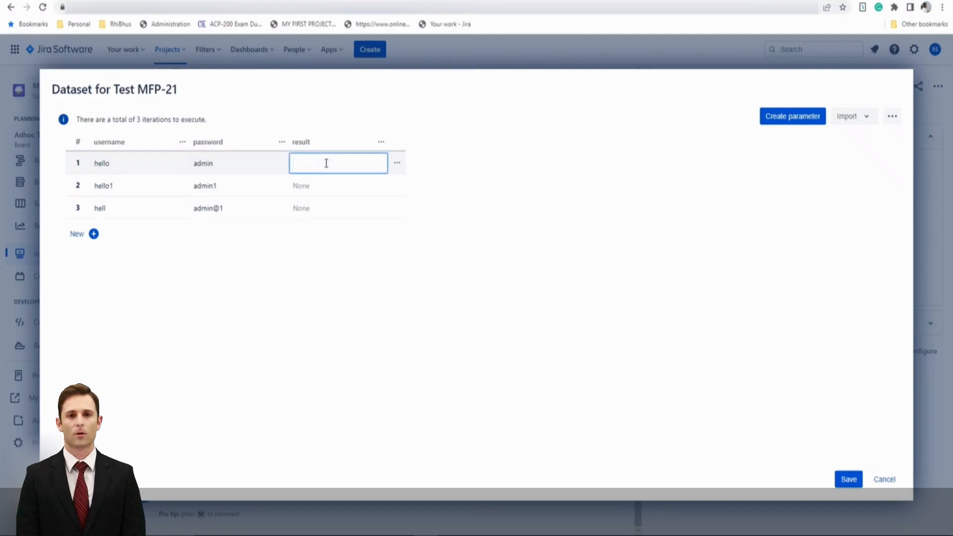
text(Valid)
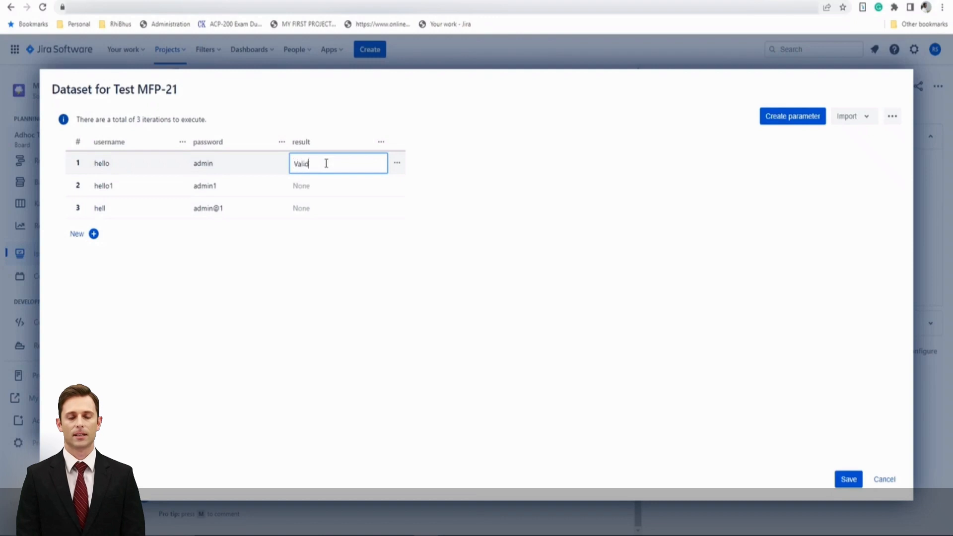
key(Tab)
key(Tab)
key(Tab)
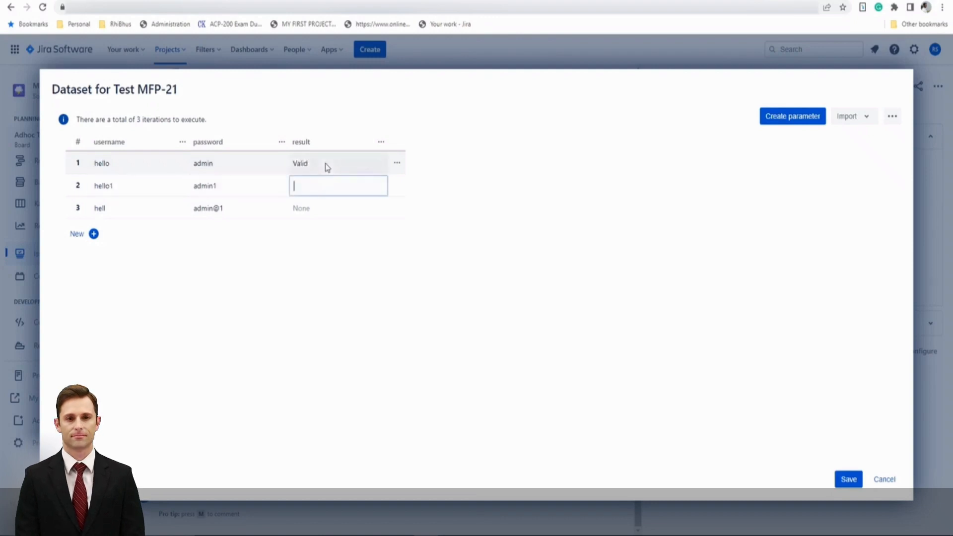
text(Invalid)
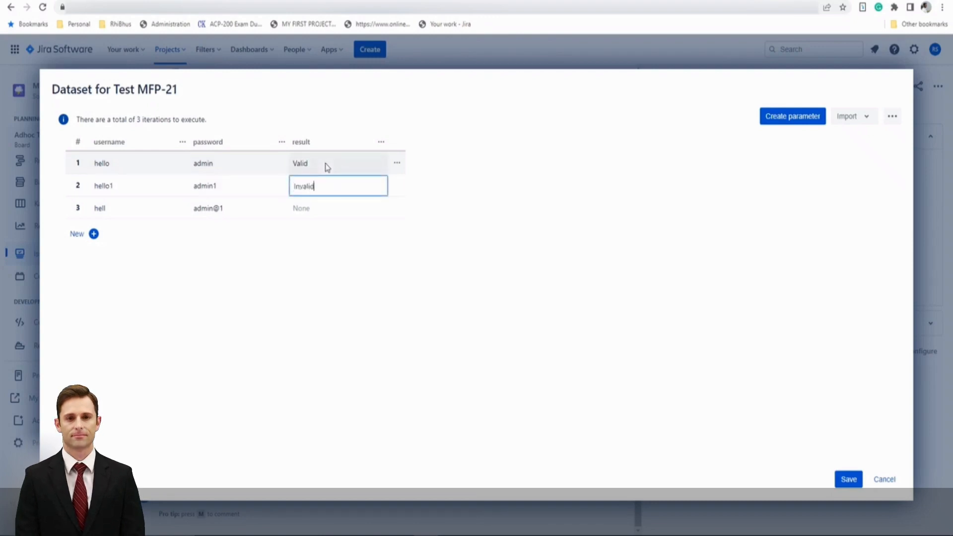
key(Tab)
key(Tab)
key(Tab)
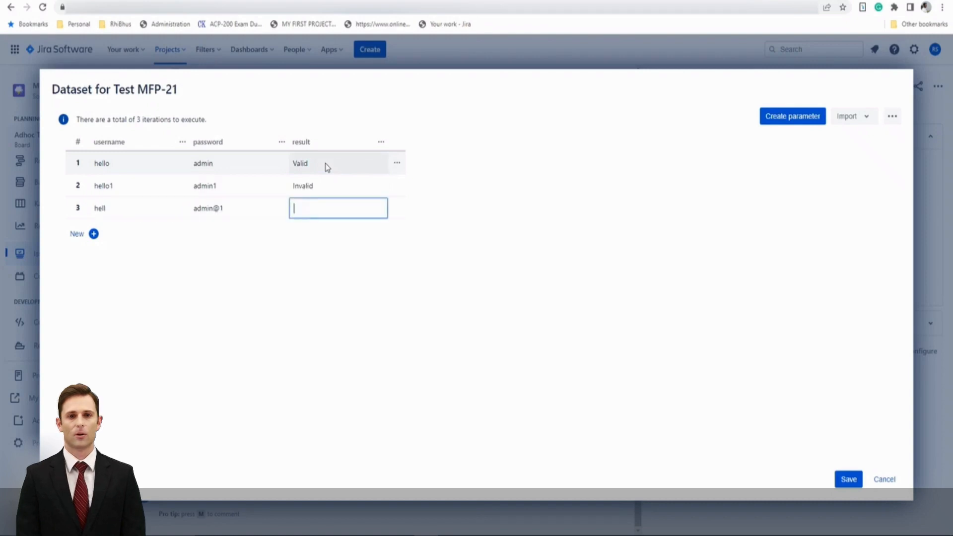
text(Invalid)
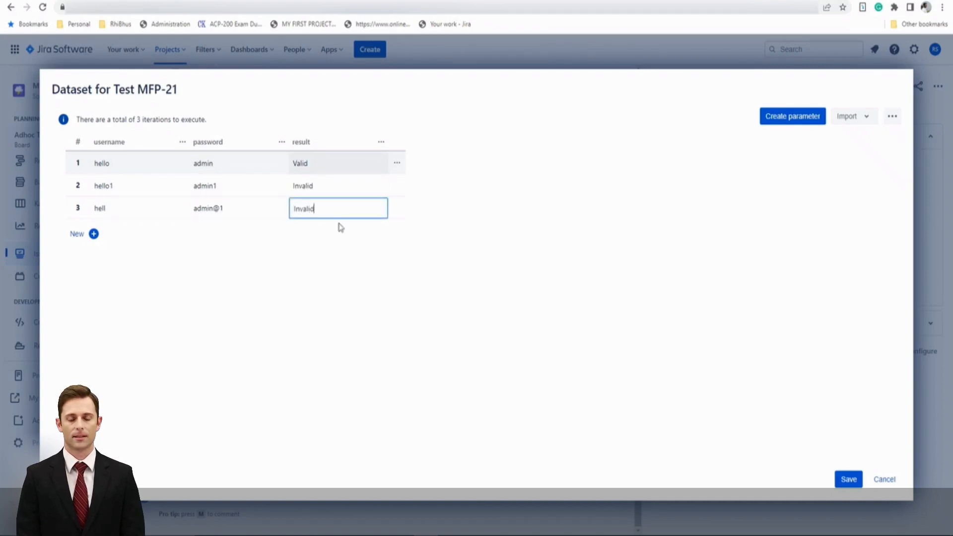
click(350, 248)
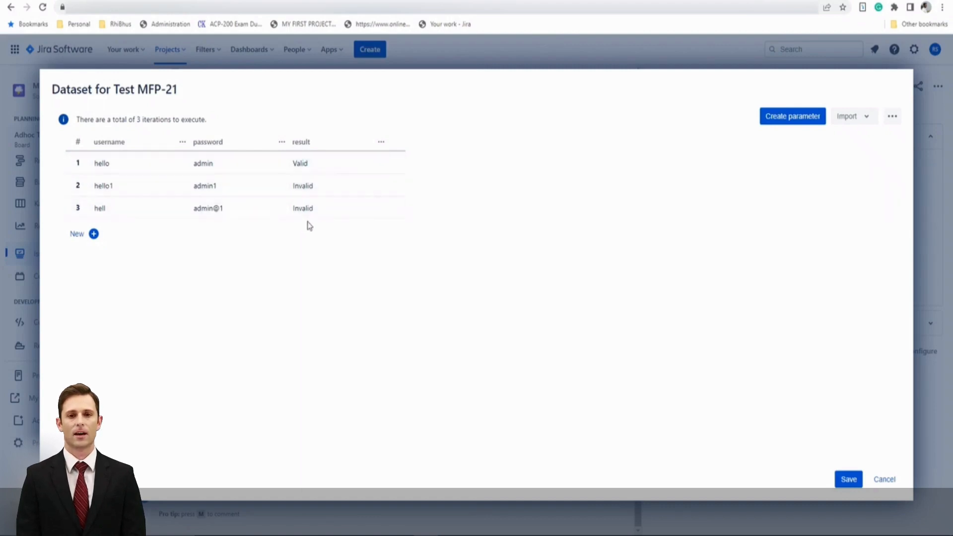
click(850, 482)
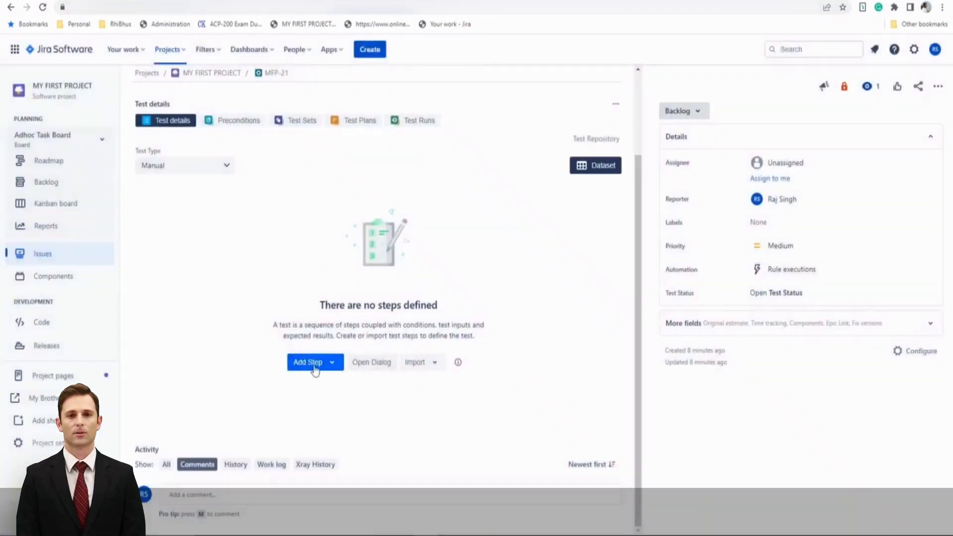
- Add a new test step with the action "Enter the username as ${username}", inserting the username as a dataset parameter
click(314, 368)
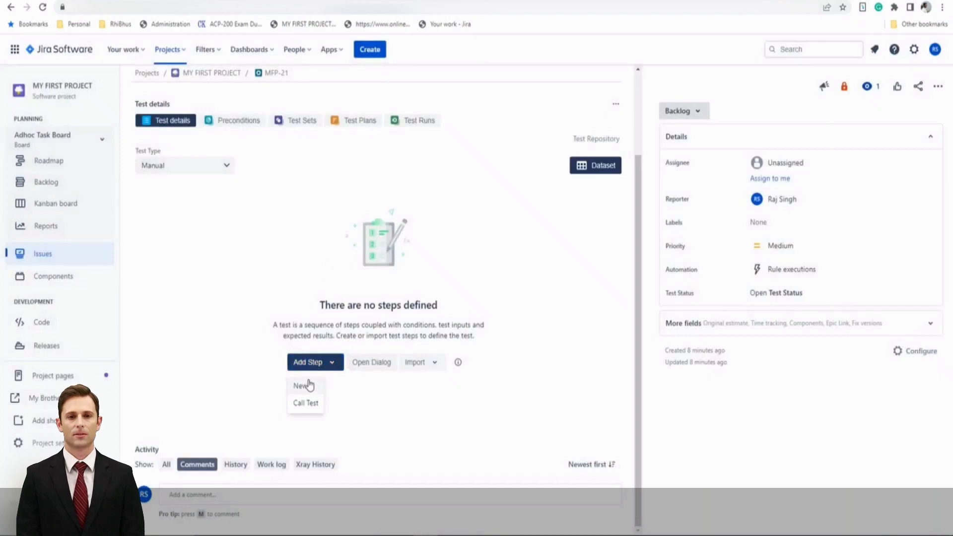
click(312, 386)
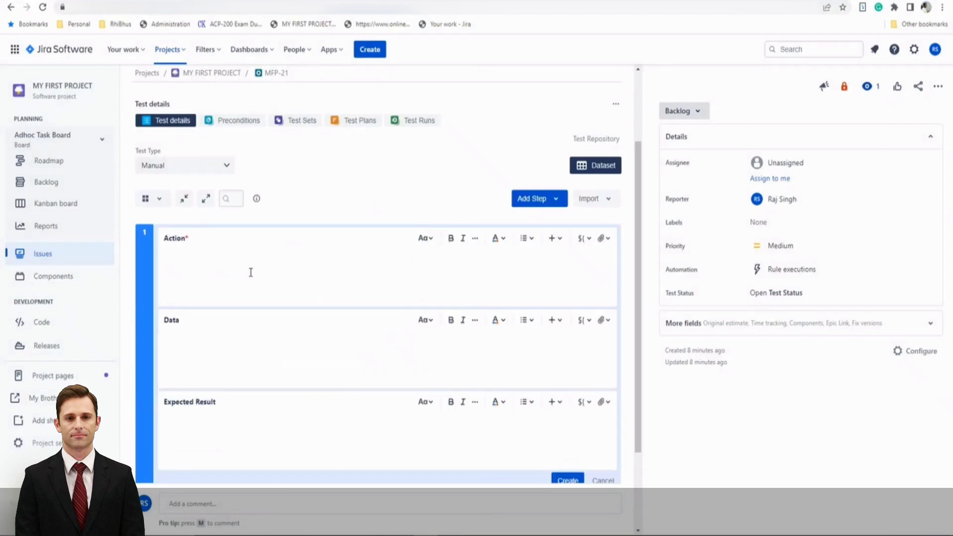
text(Ent)
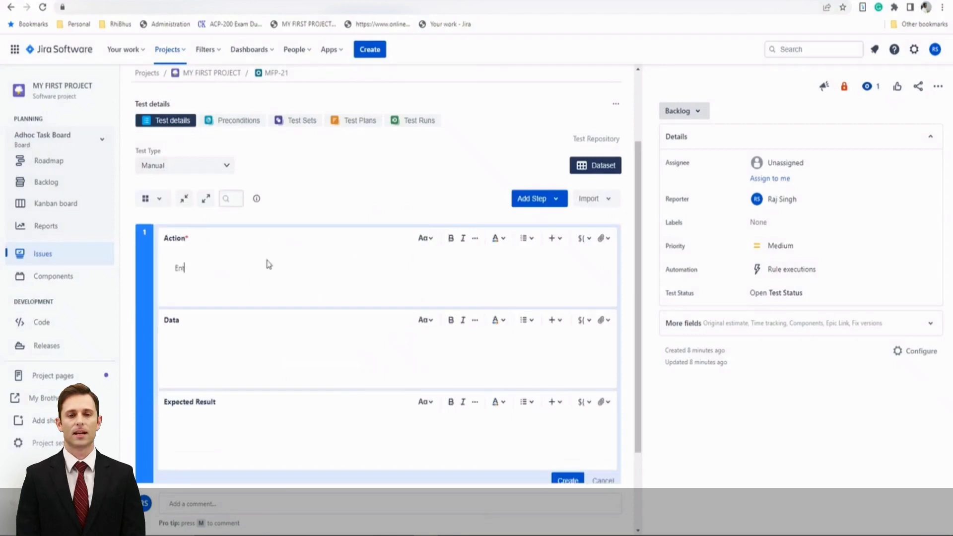
text(er the )
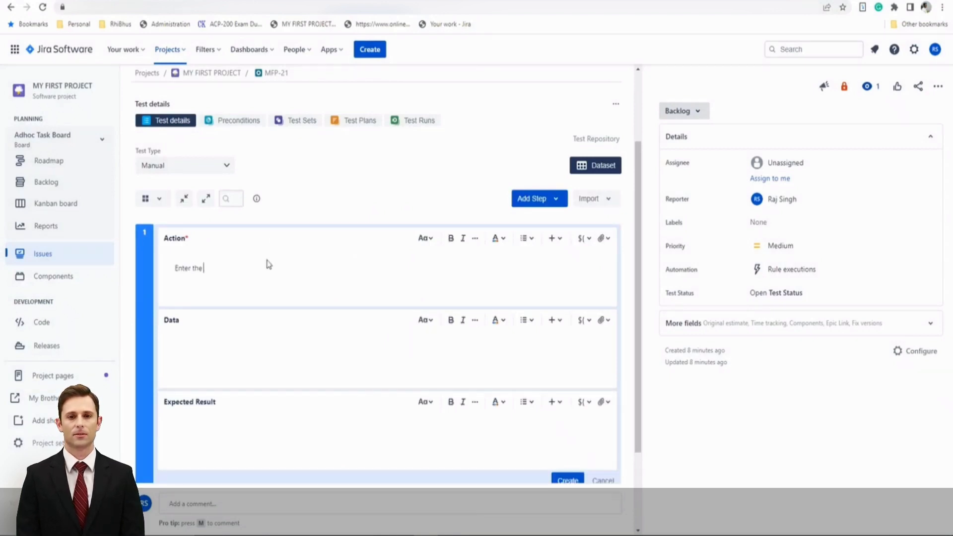
text(username as)
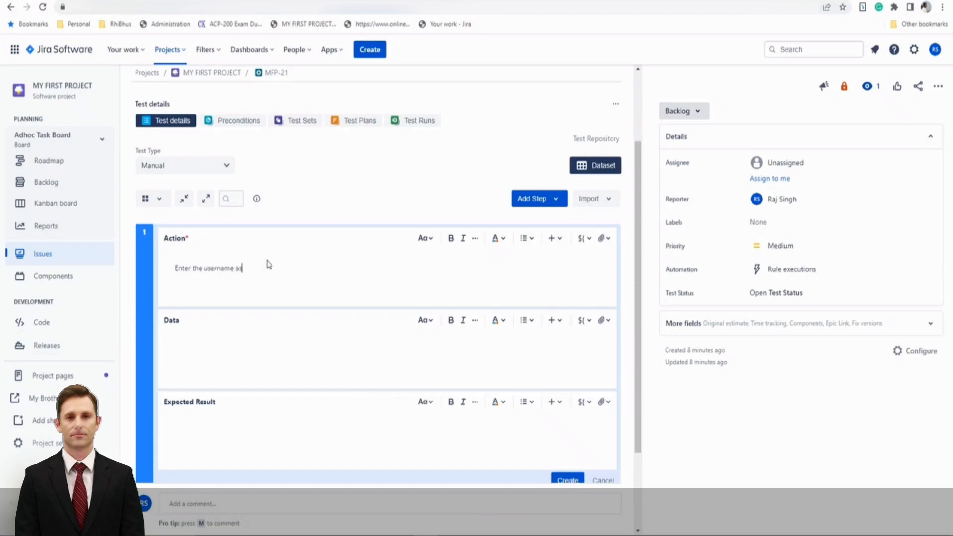
text($)
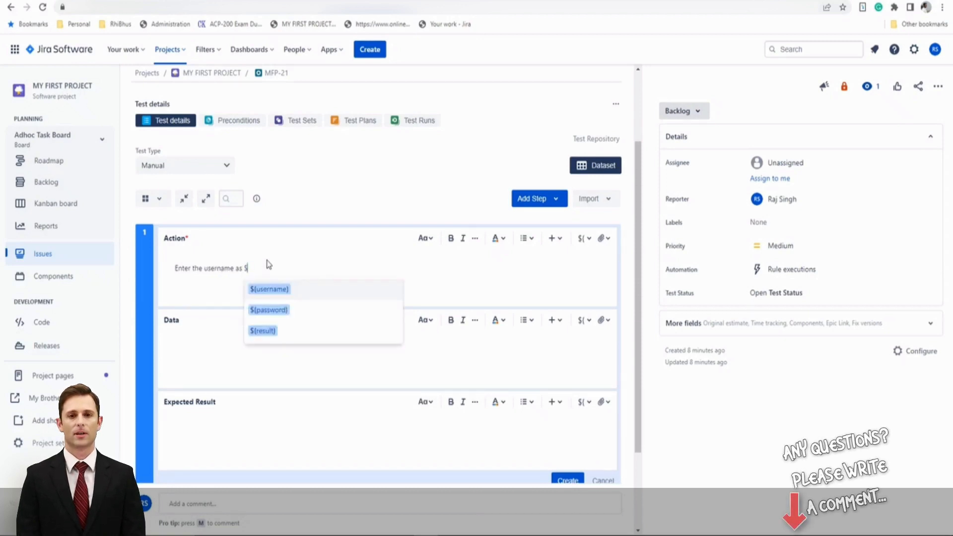
click(296, 292)
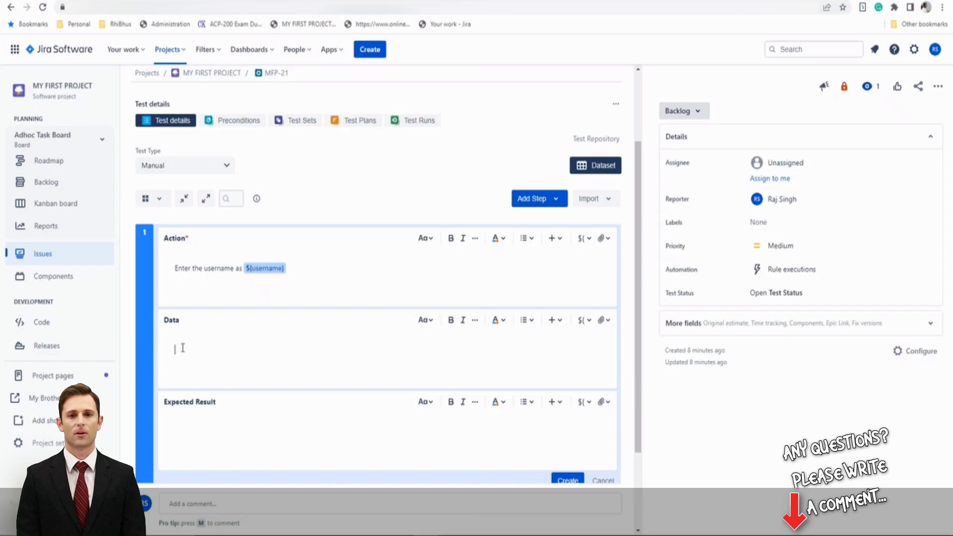
text($)
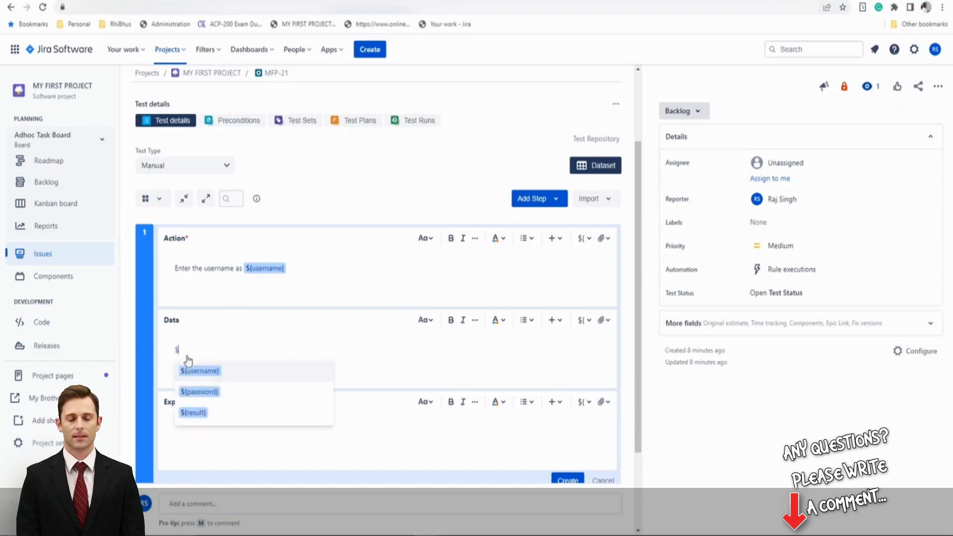
text(use)
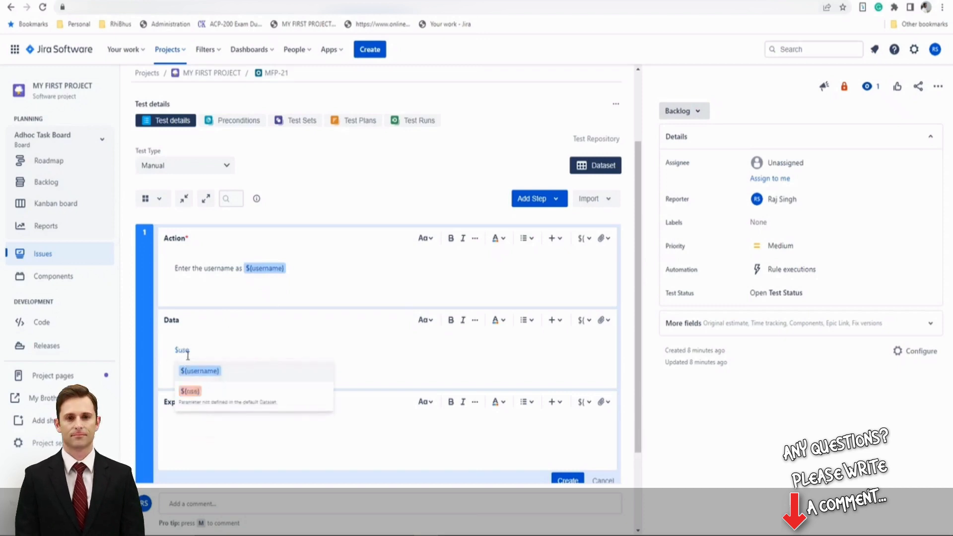
key(BackSpace)
key(BackSpace)
key(BackSpace)
key(BackSpace)
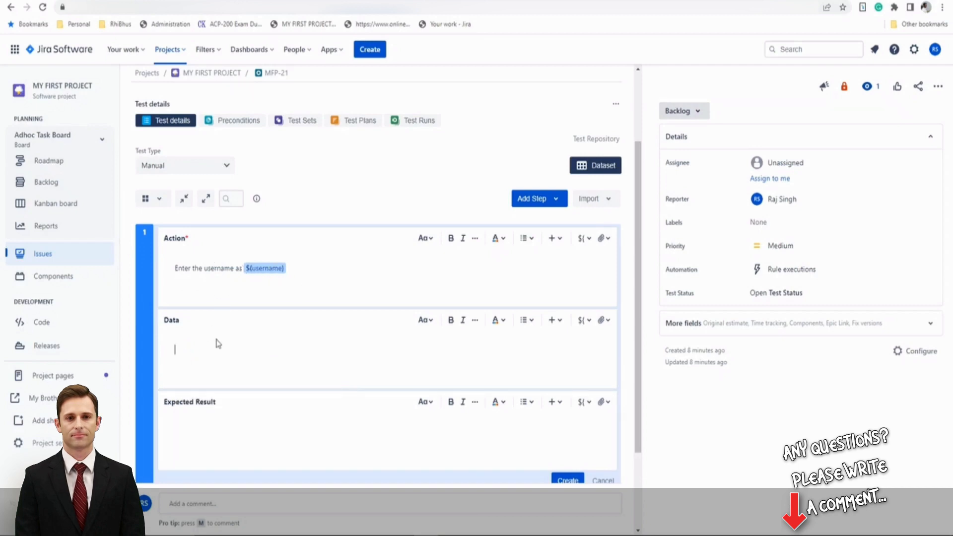
- Enter "The username is ${result}" as the step's expected result, inserting the result dataset parameter
click(277, 429)
text(The usernam)
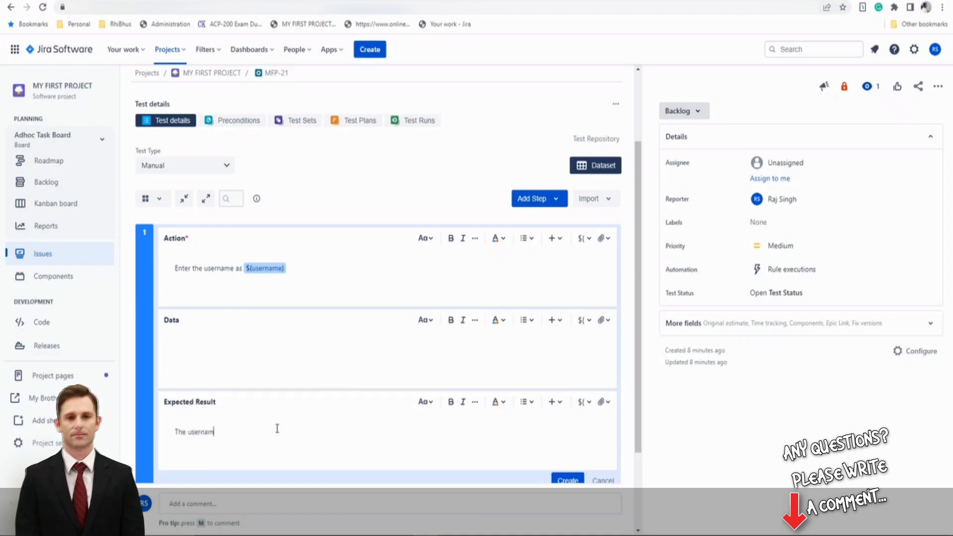
text(e sh)
key(BackSpace)
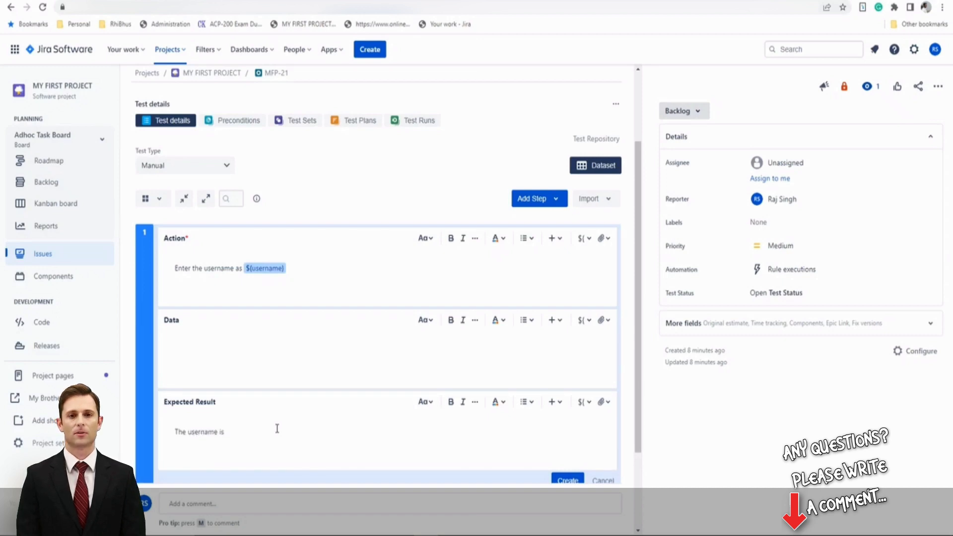
text($)
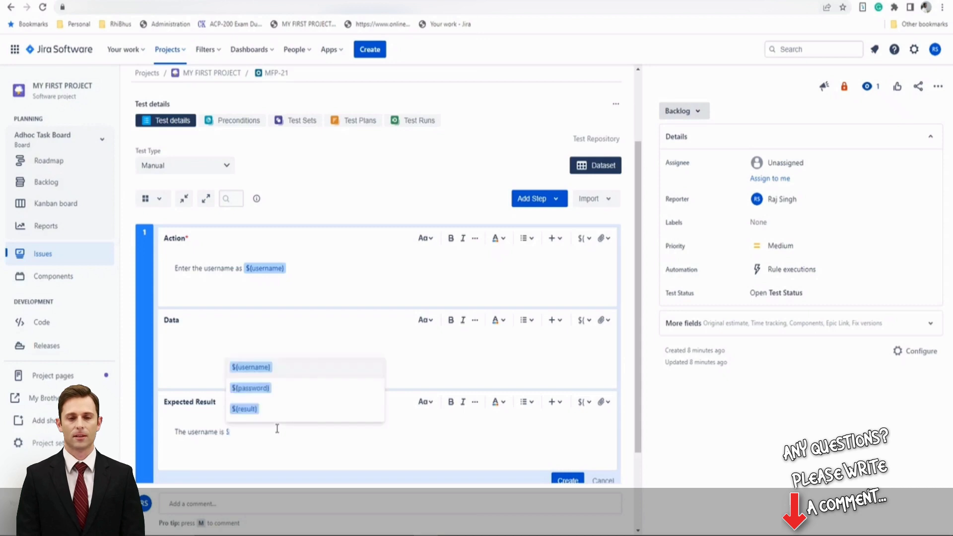
click(283, 407)
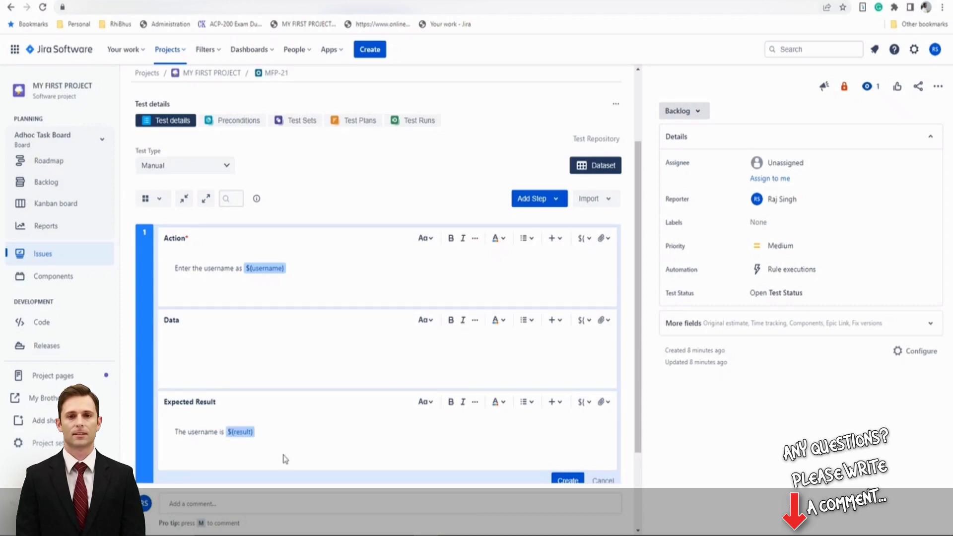
- Add a second line to the step's action reading "Enter the password ${password}", inserting the password dataset parameter
click(323, 268)
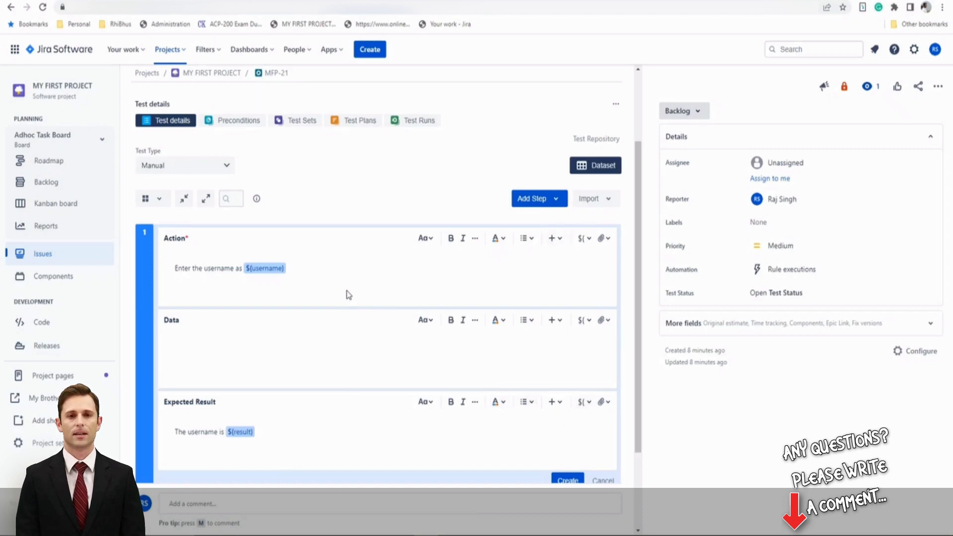
key(Return)
text(En)
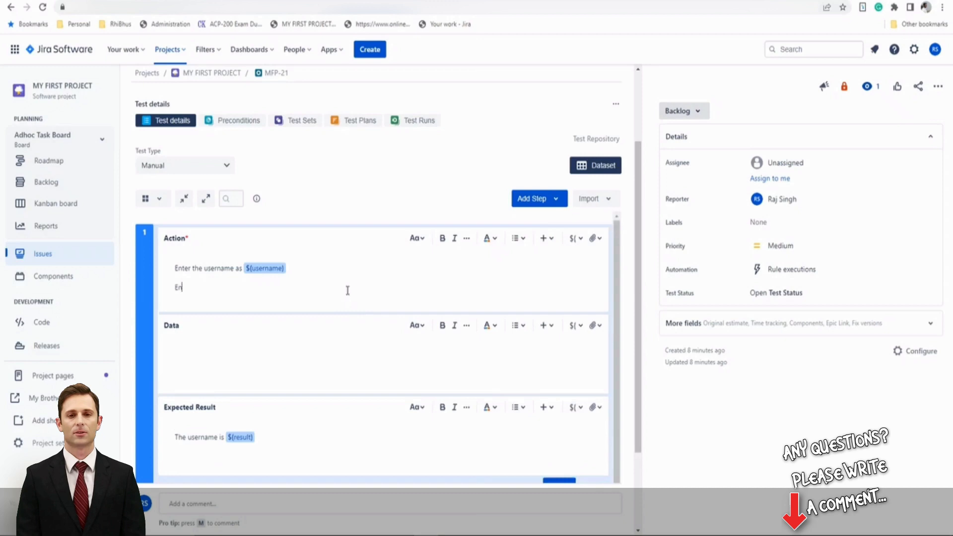
text(ter the password)
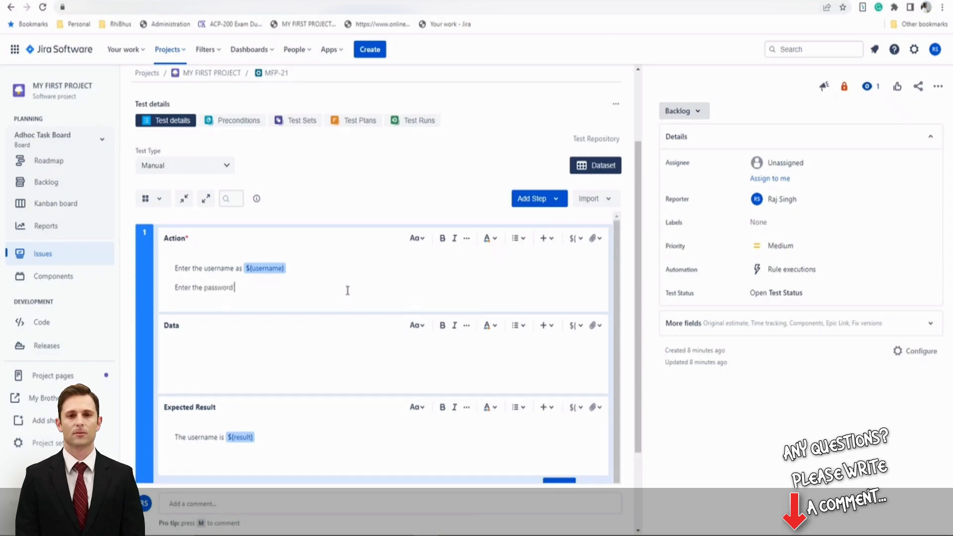
text( $)
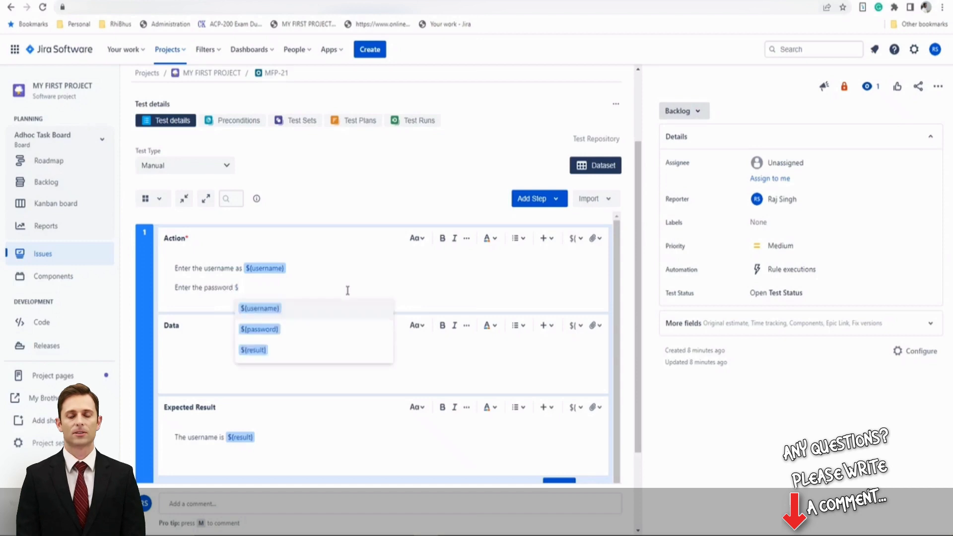
key(Down)
key(Return)
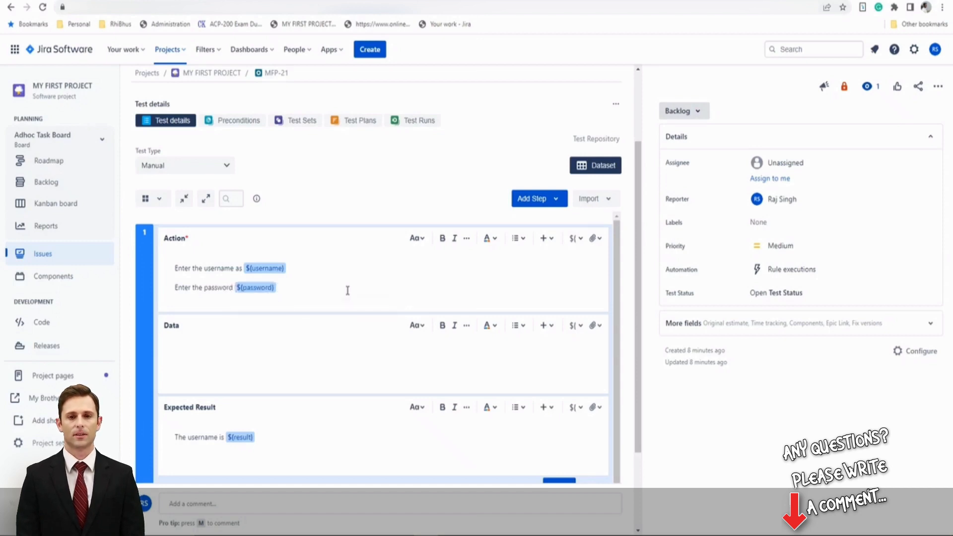
- Replace "username" with "Login" in the expected result and add a third action line reading "Click on Login button"
double_click(199, 437)
text(Login)
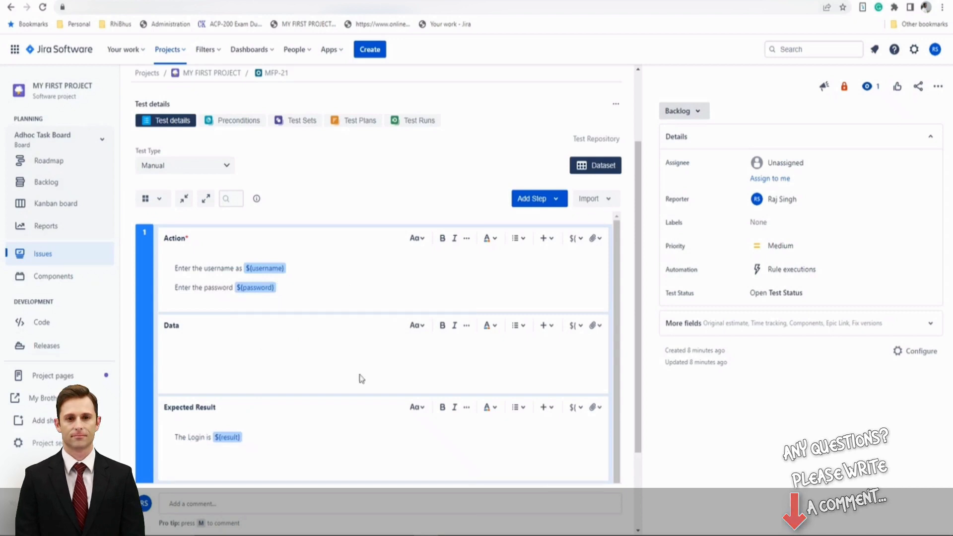
click(295, 284)
key(Return)
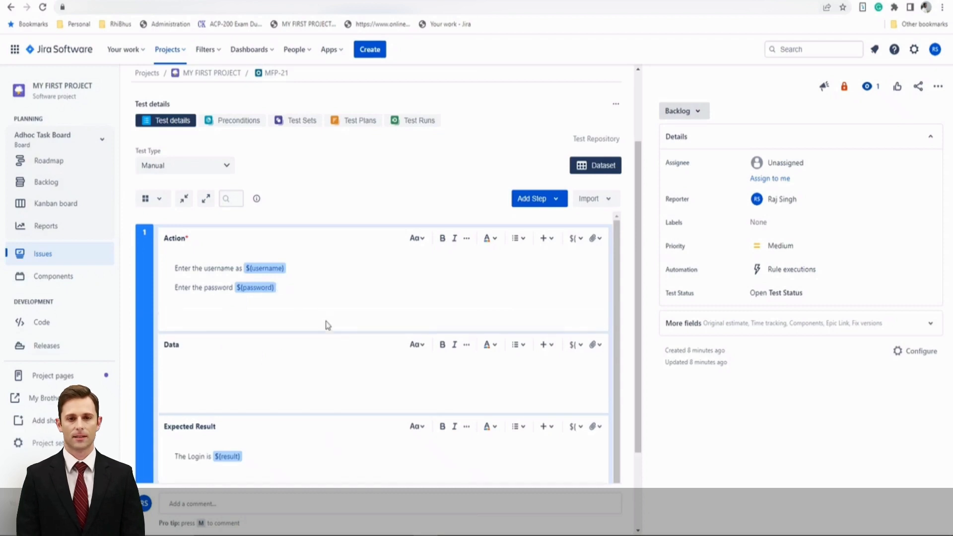
text(Click on)
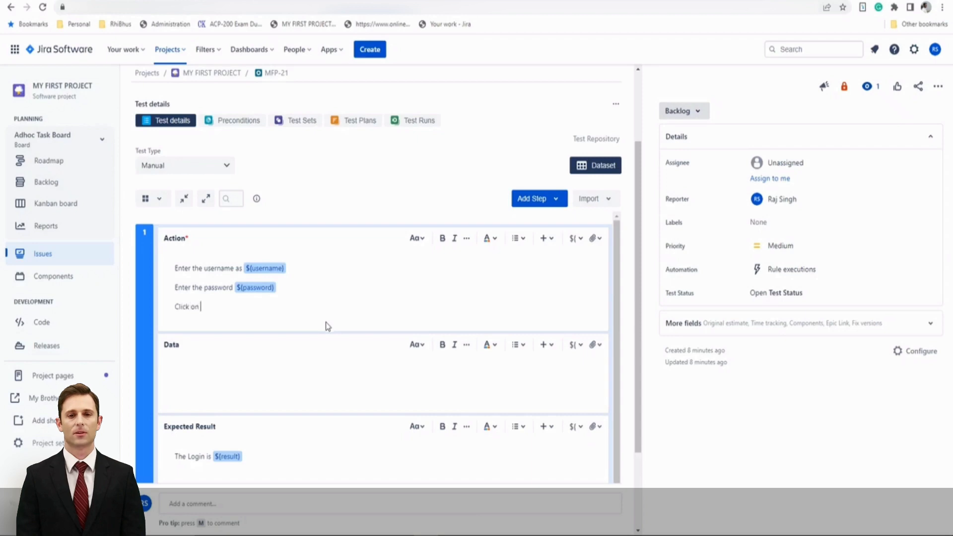
text( Login button)
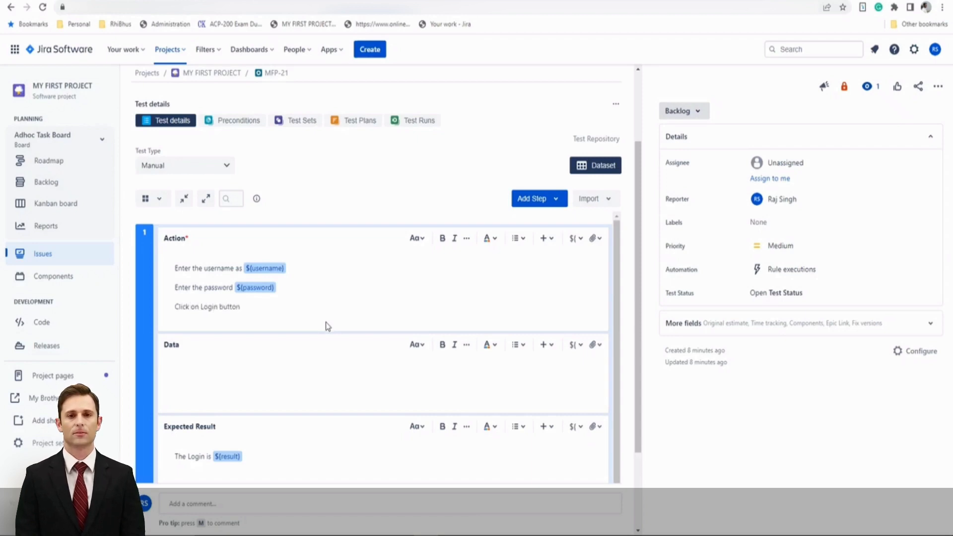
- Format the three lines of the step's action as a numbered list
drag(175, 268, 219, 322)
click(220, 322)
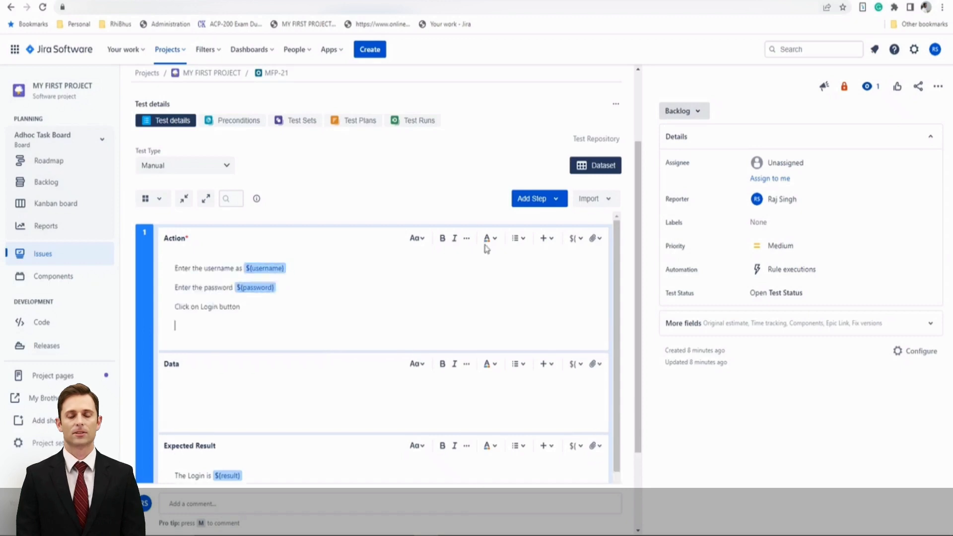
drag(178, 268, 223, 308)
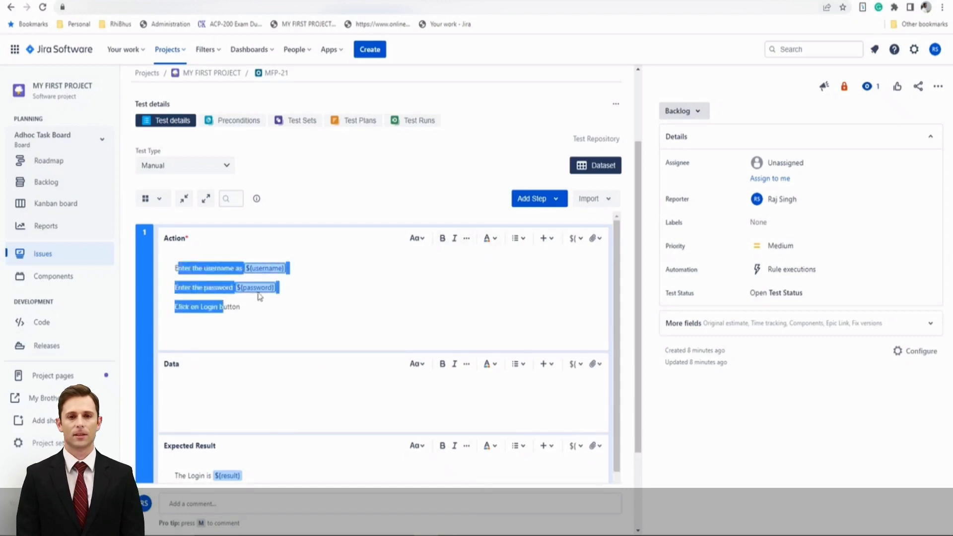
click(524, 243)
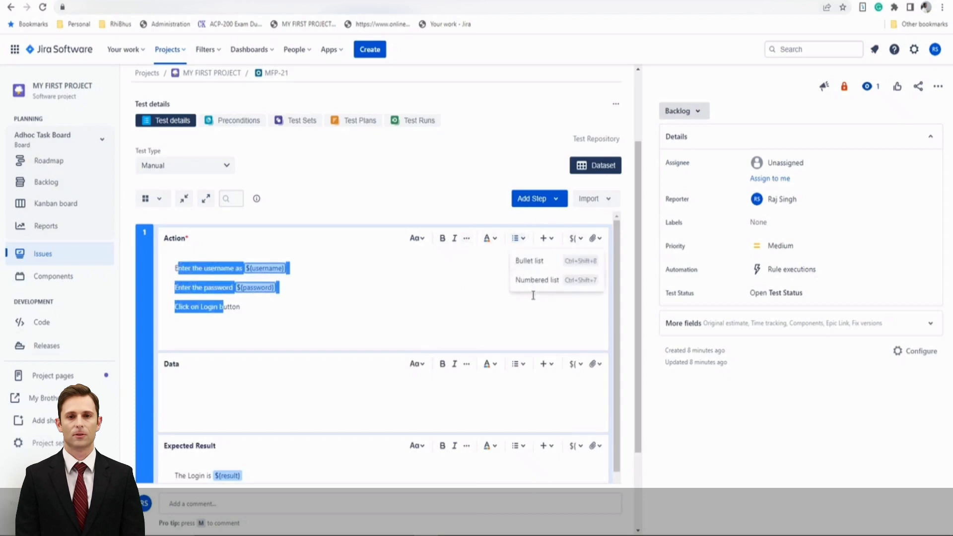
click(537, 279)
click(428, 319)
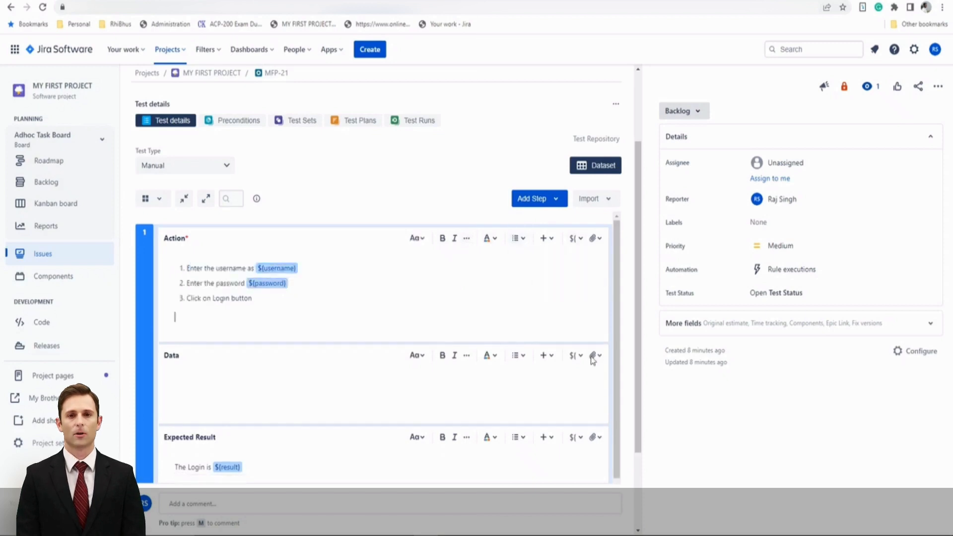
- Create the test step with its numbered login actions and expected result
scroll(566, 346, down, 1)
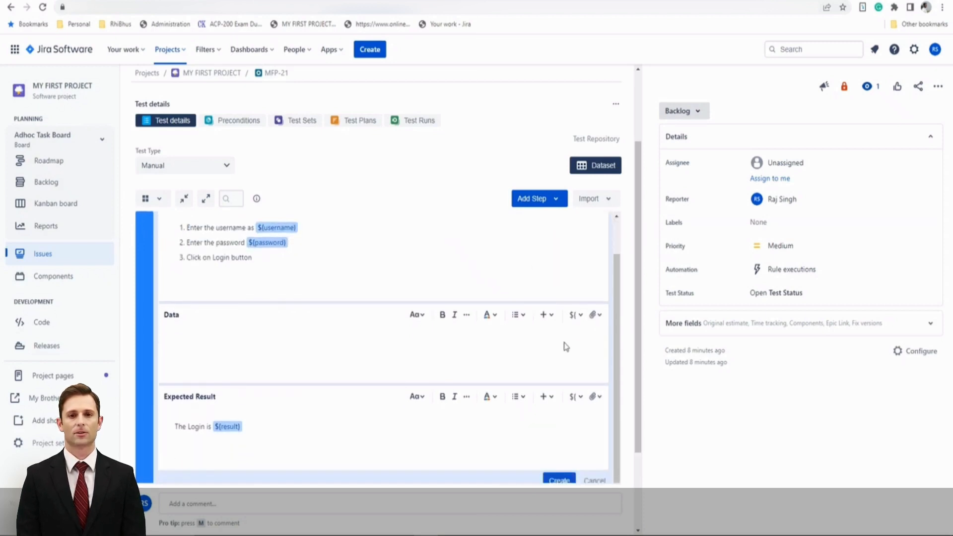
click(559, 480)
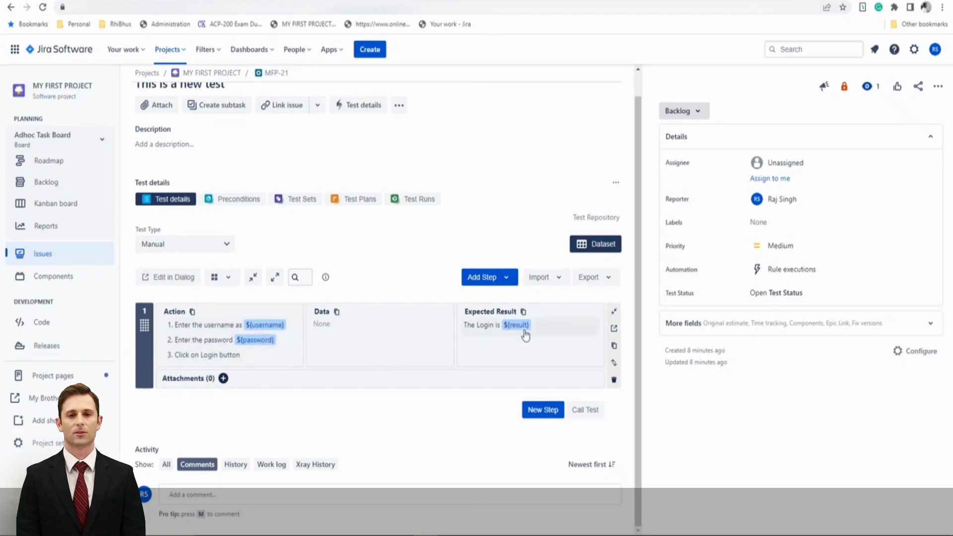
- Start a new parameter in the test's dataset, named Fly From and of type List
click(579, 253)
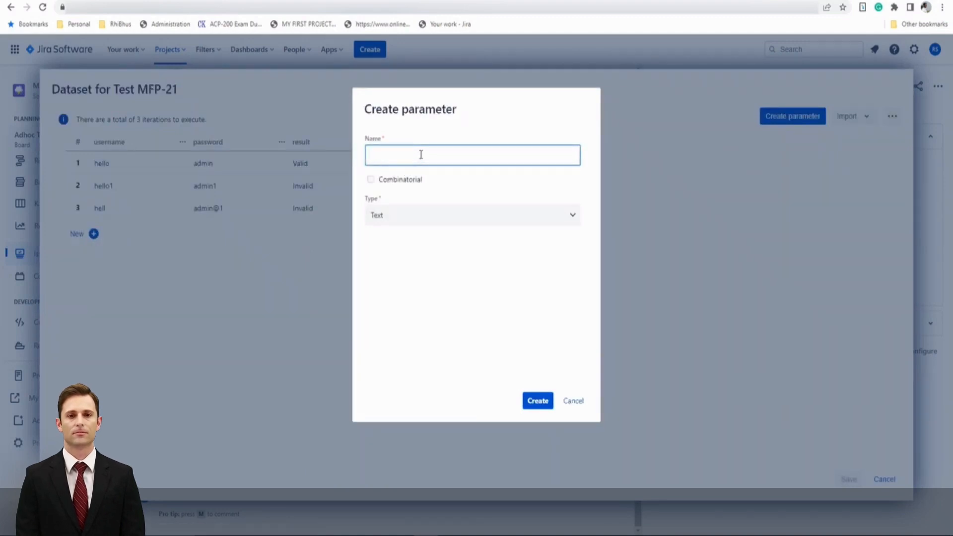
text(Fl)
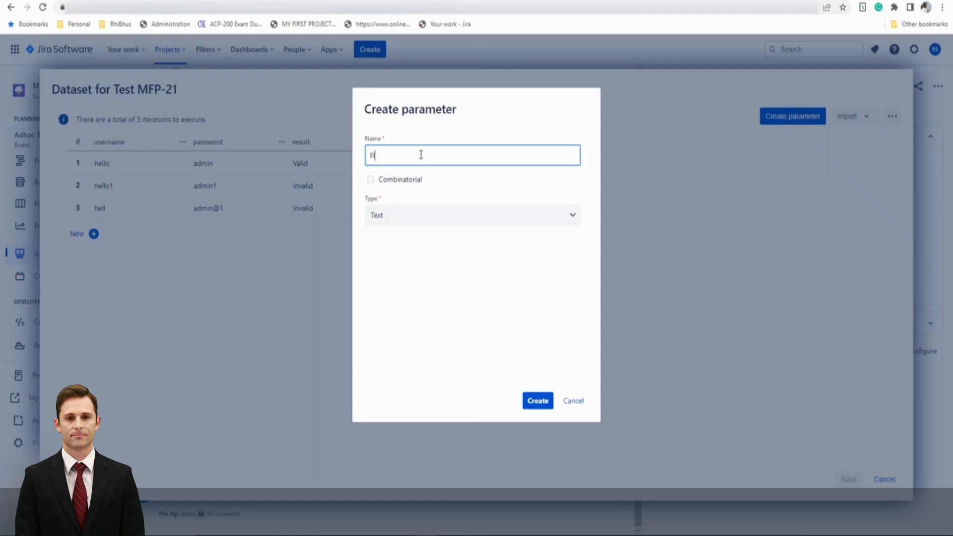
text(y From)
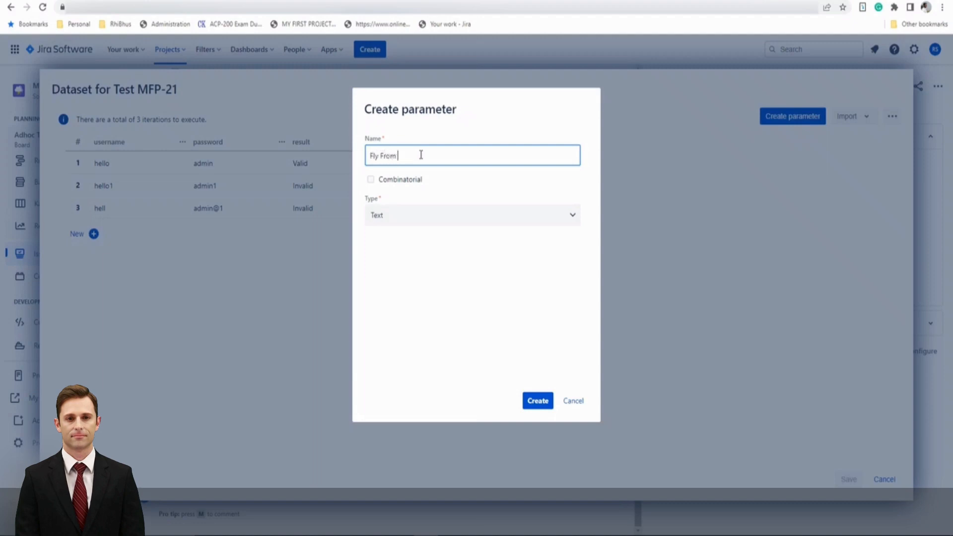
click(403, 222)
click(449, 258)
- Add the ad hoc list options Mumbai, Dubai, SIngapore and Chennai, and create the Fly From parameter
click(418, 278)
text(Mumbai)
key(Return)
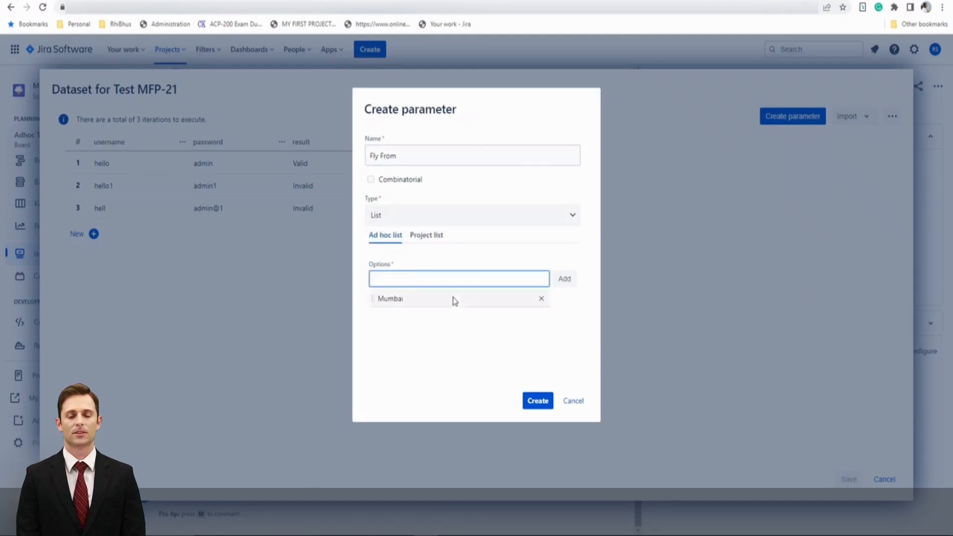
text(Dubai)
key(Return)
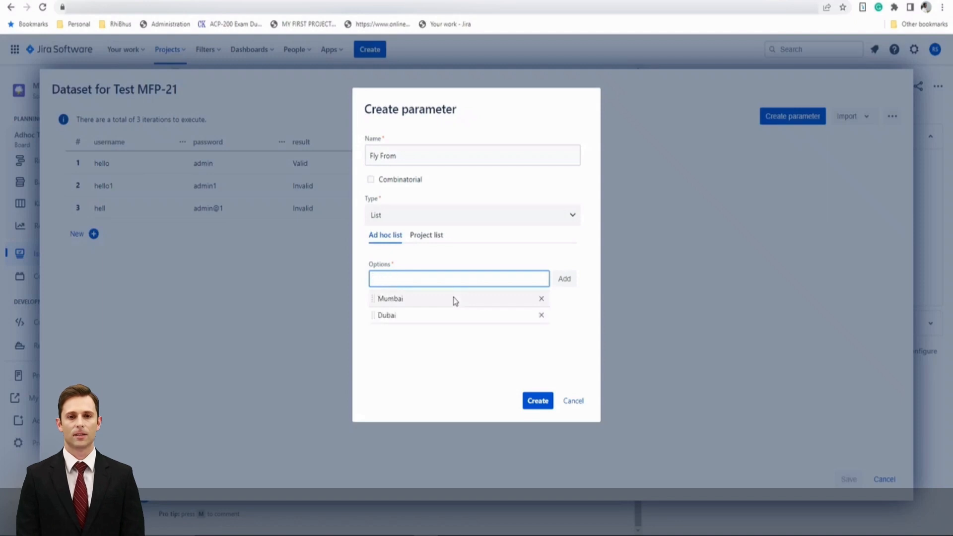
text(Singapore)
key(Return)
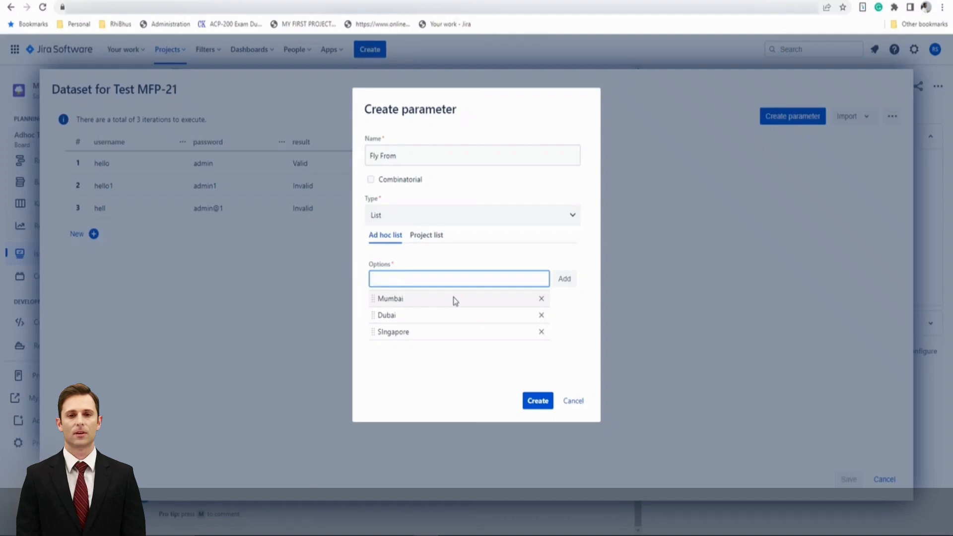
text(Chennai)
key(Return)
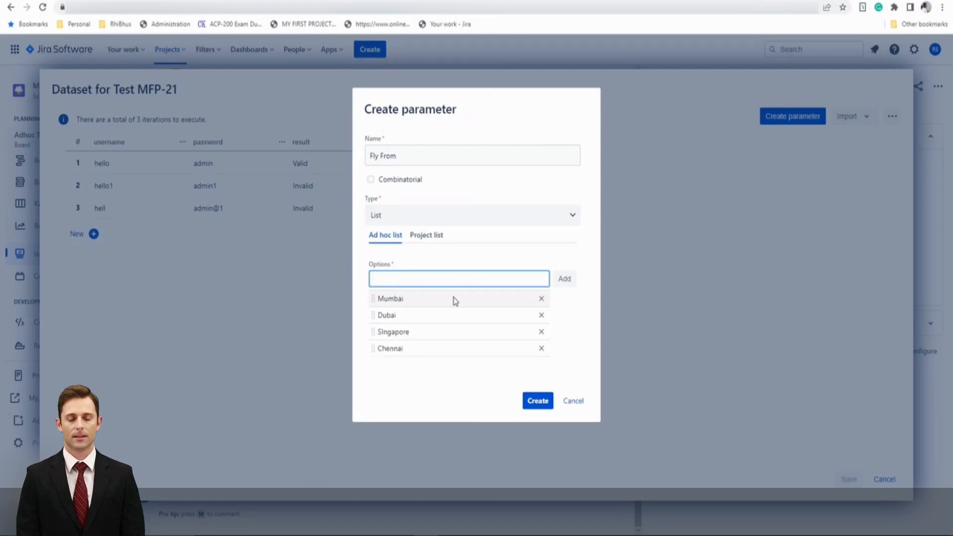
click(541, 402)
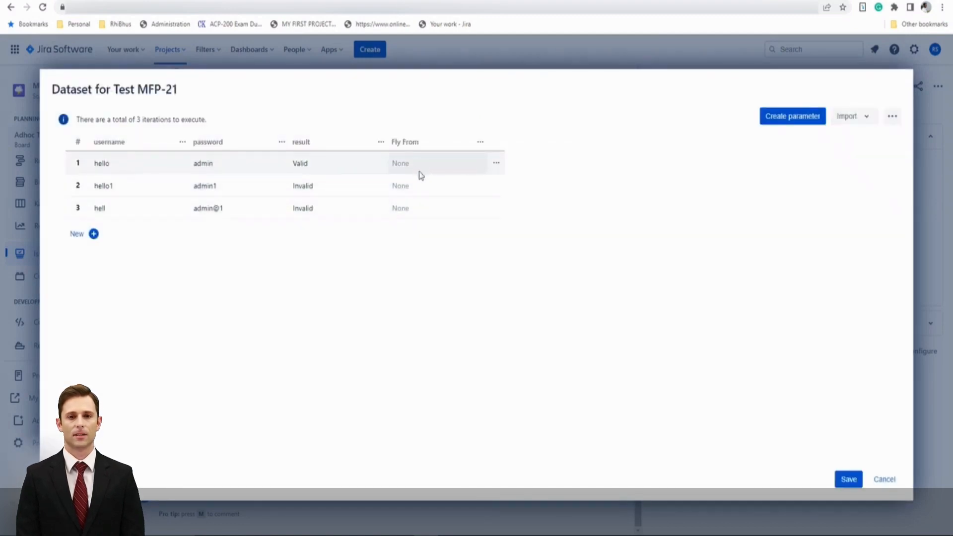
- Set Fly From to Dubai, SIngapore and Chennai for dataset rows 1, 2 and 3 respectively
click(418, 164)
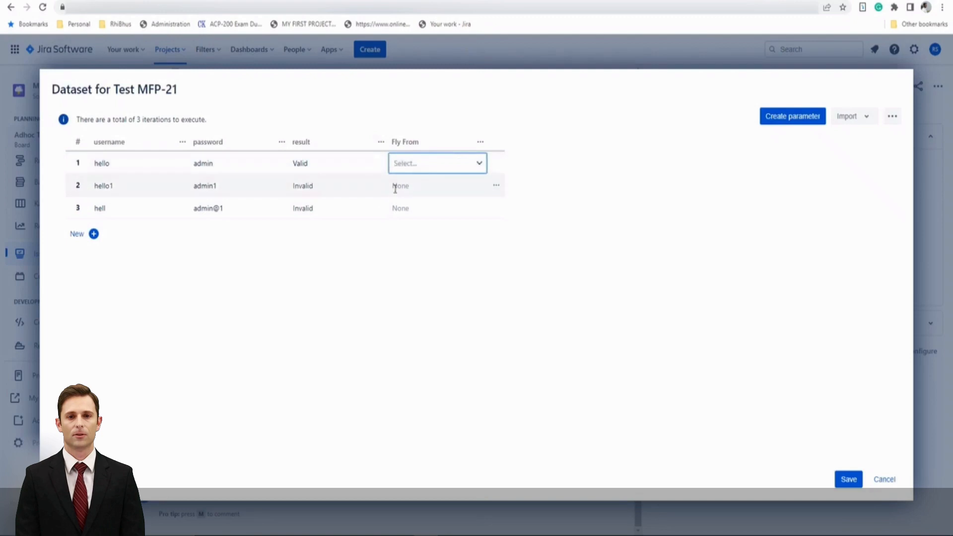
click(479, 164)
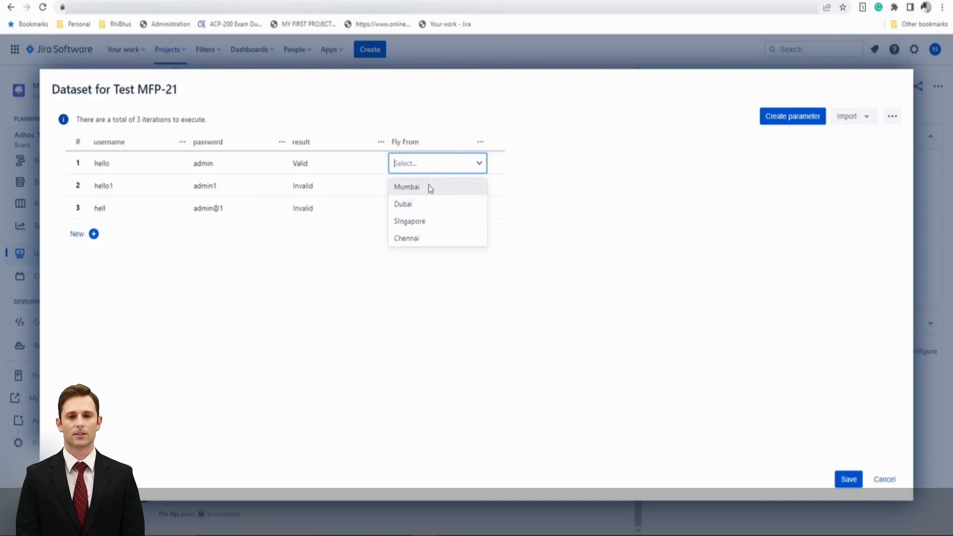
click(429, 204)
click(436, 185)
click(480, 186)
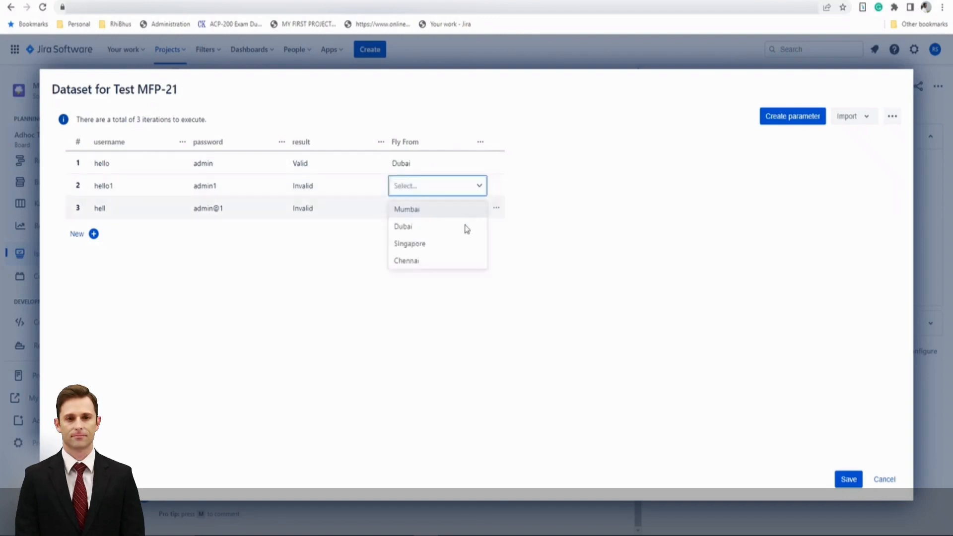
click(422, 251)
click(434, 212)
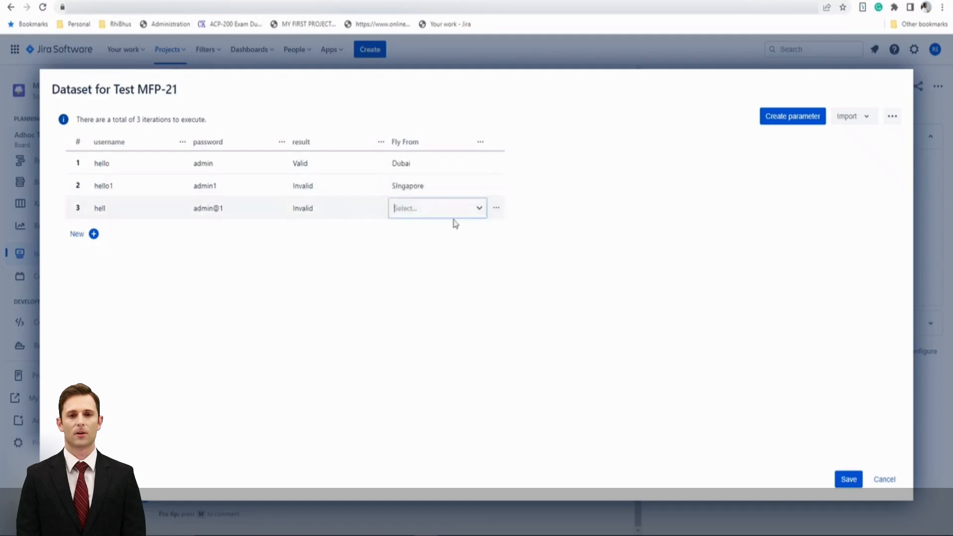
click(479, 208)
click(412, 283)
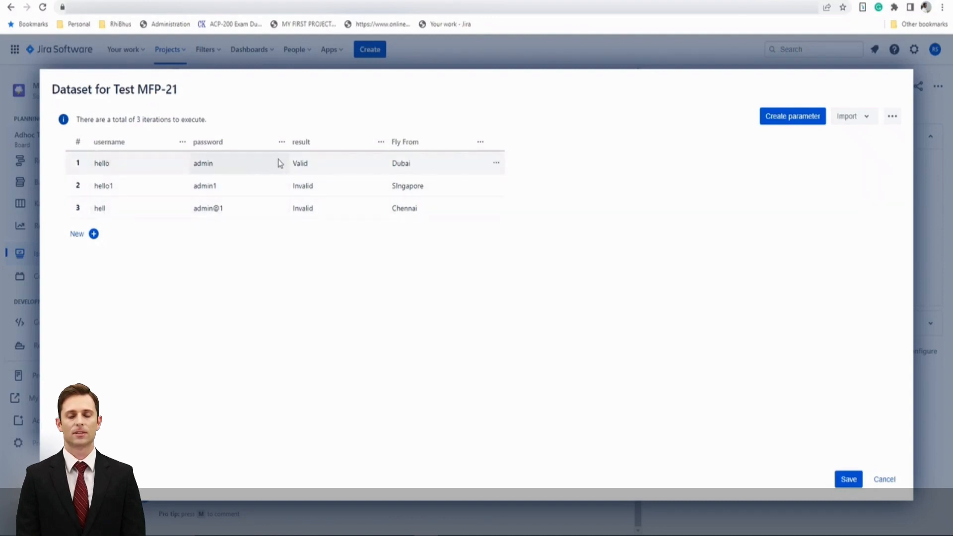
- Change the Fly From value of the first dataset row to Mumbai
click(436, 163)
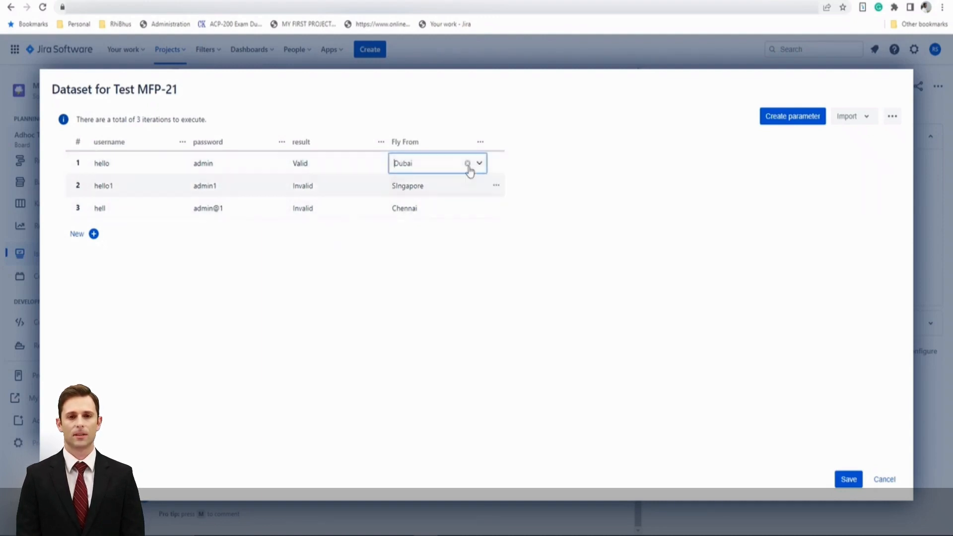
click(479, 163)
click(428, 188)
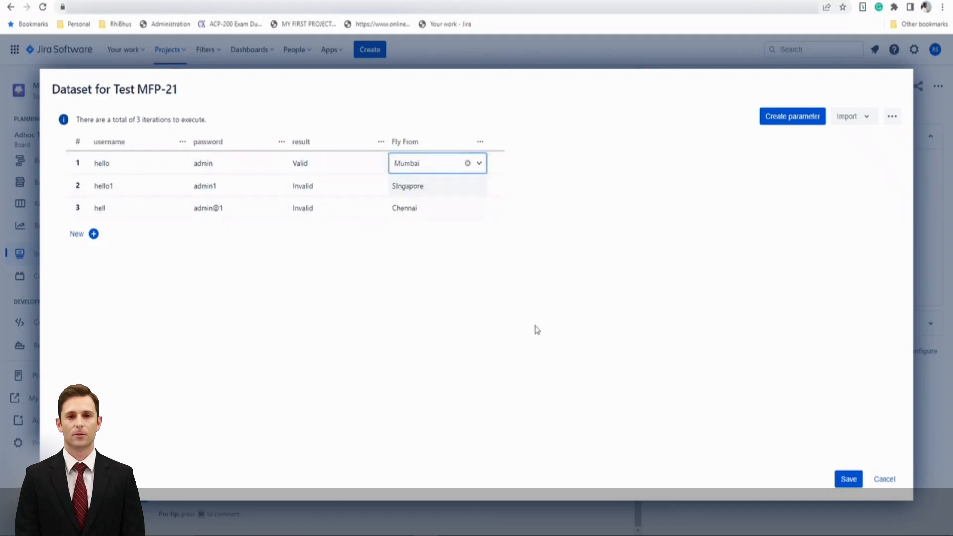
click(537, 329)
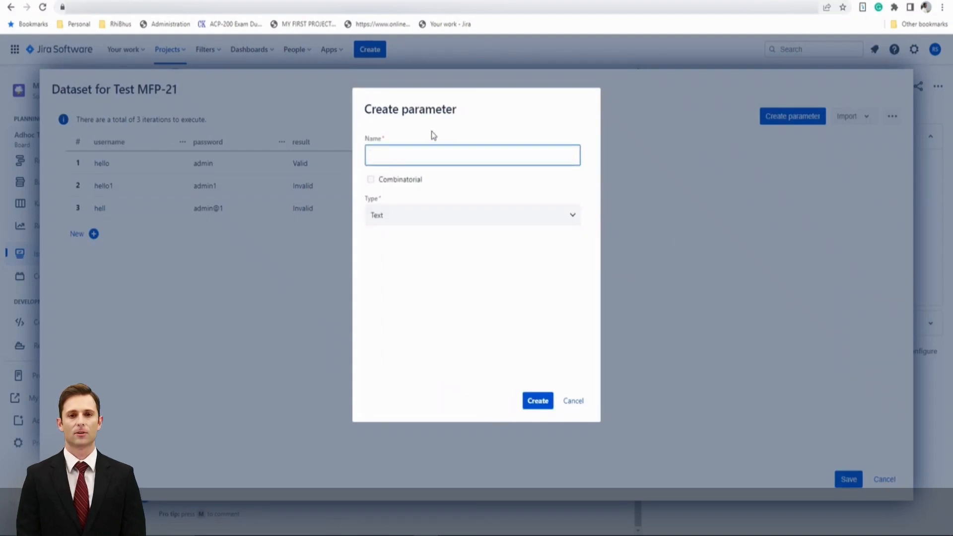
- Name another new dataset parameter Color and make it combinatorial
text(Price)
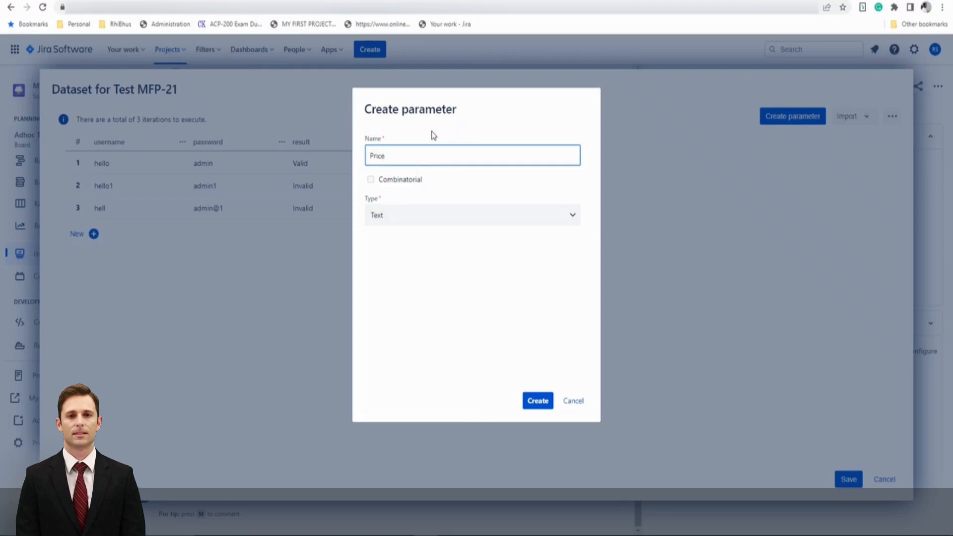
drag(398, 155, 355, 154)
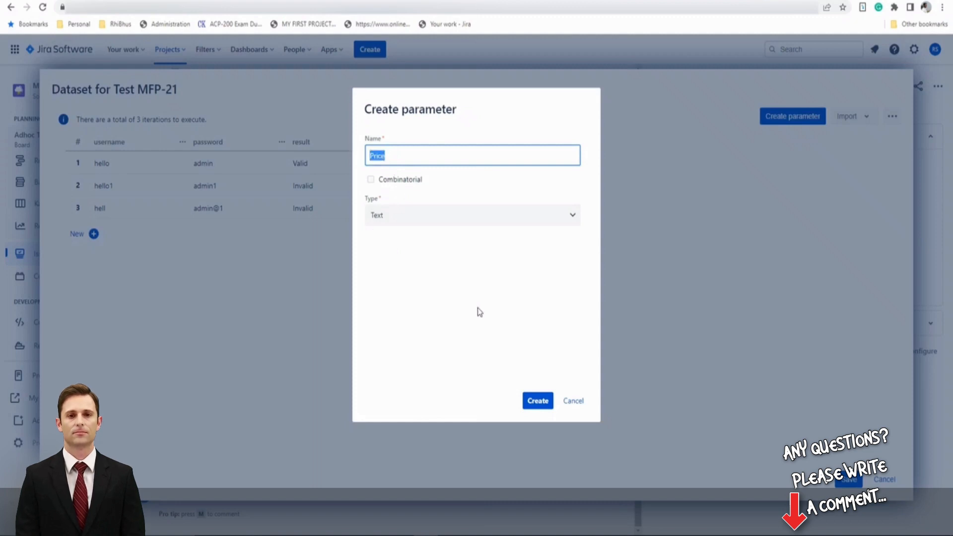
text(Color)
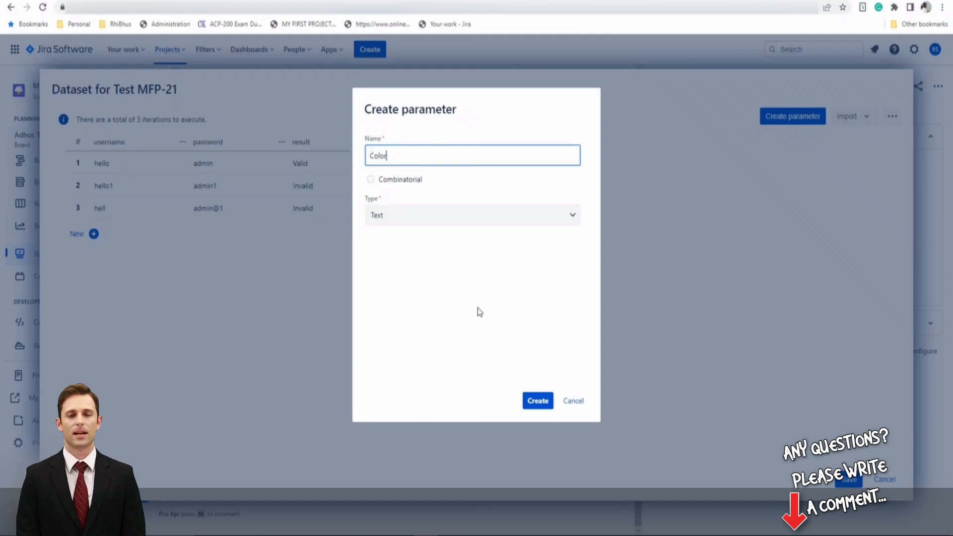
click(380, 182)
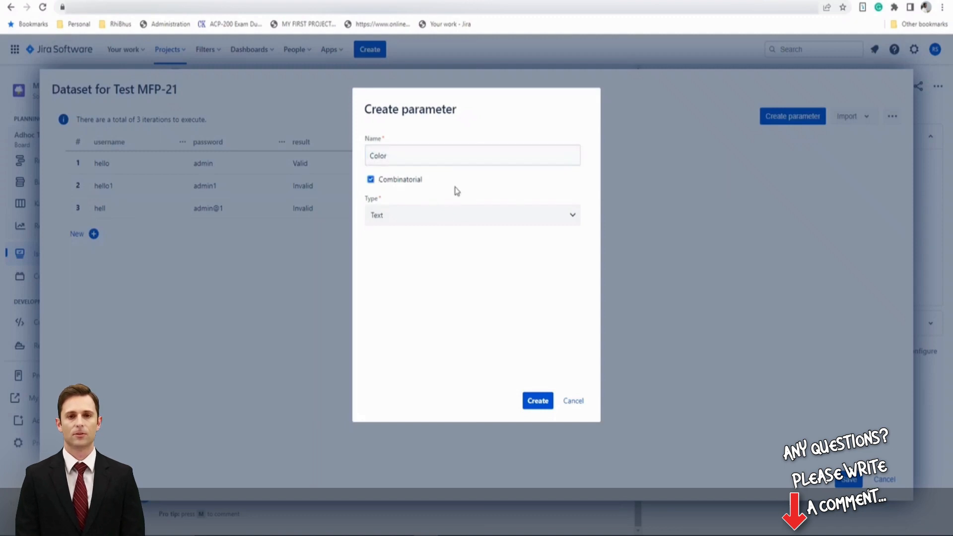
click(436, 223)
click(430, 255)
click(398, 282)
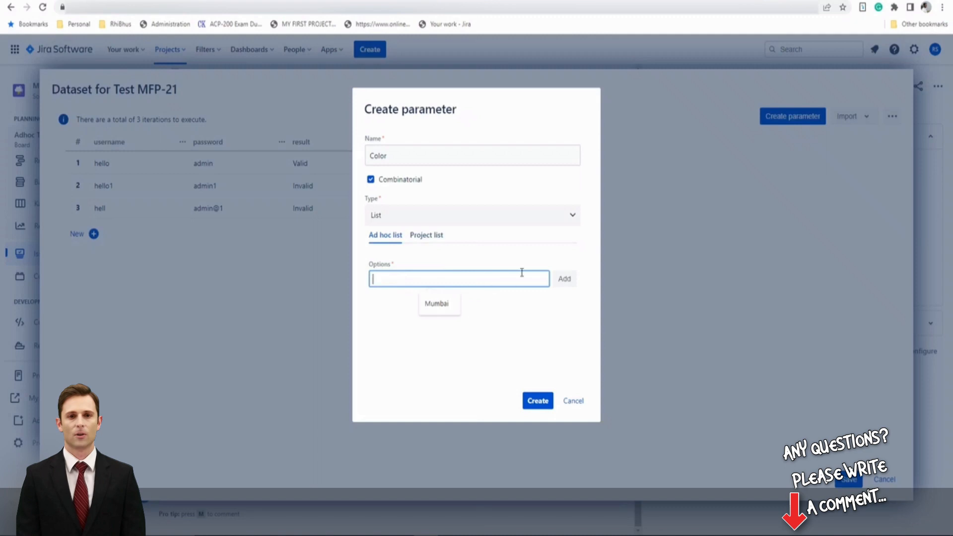
click(376, 217)
click(387, 240)
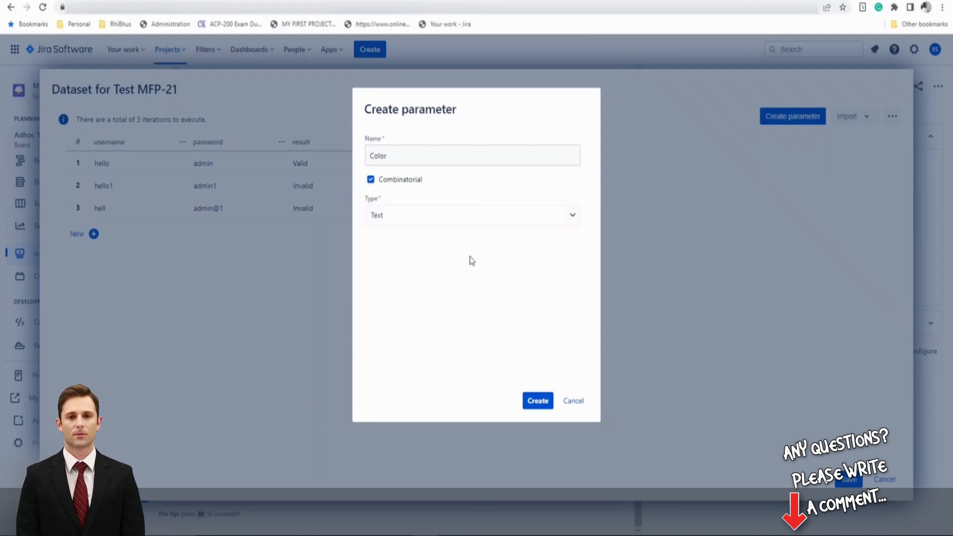
- Create Color as a text parameter and give it the combinatorial values Red and Blue
click(538, 400)
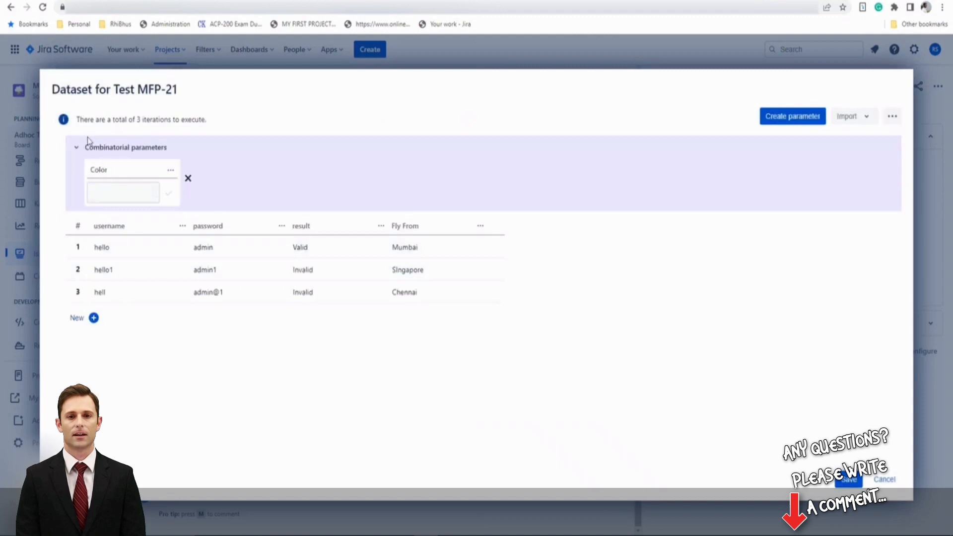
click(119, 193)
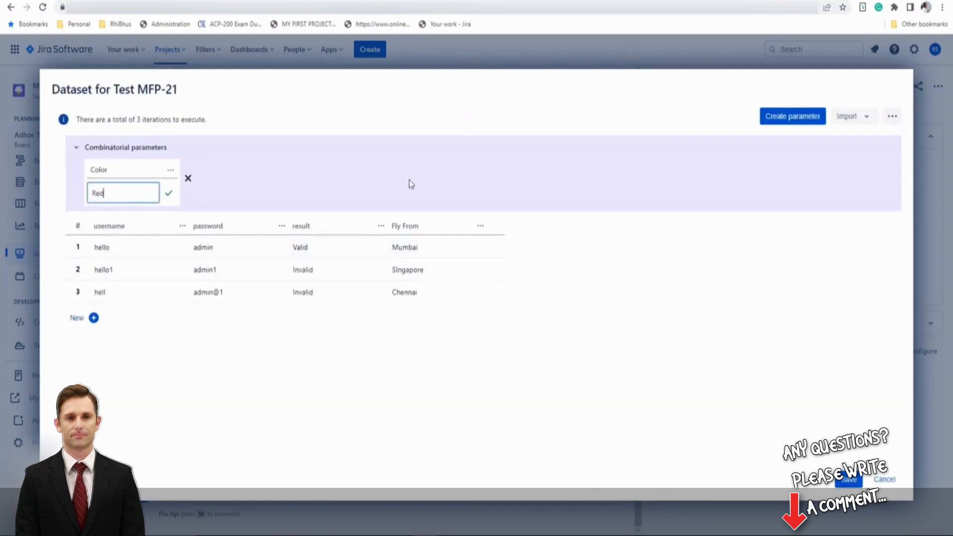
text(Red)
key(Return)
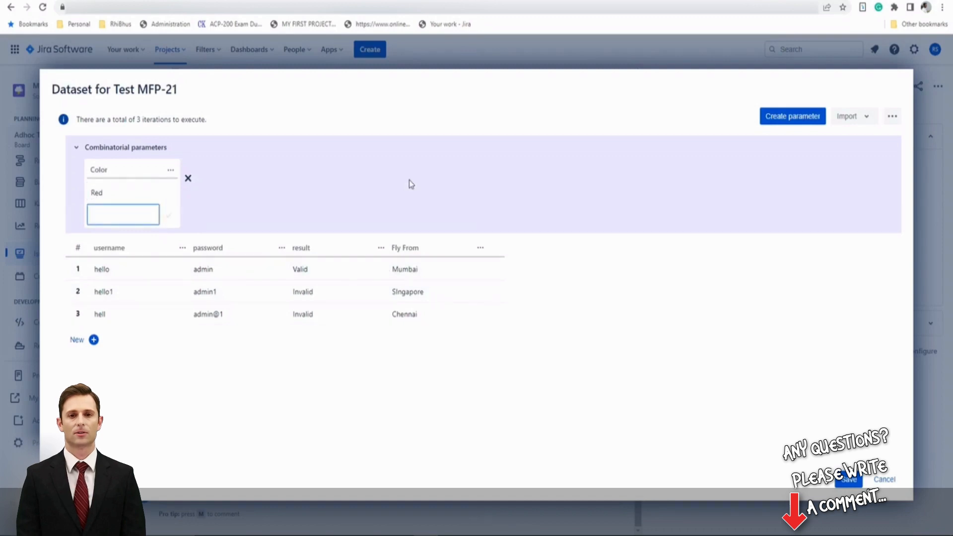
text(Blue)
key(Return)
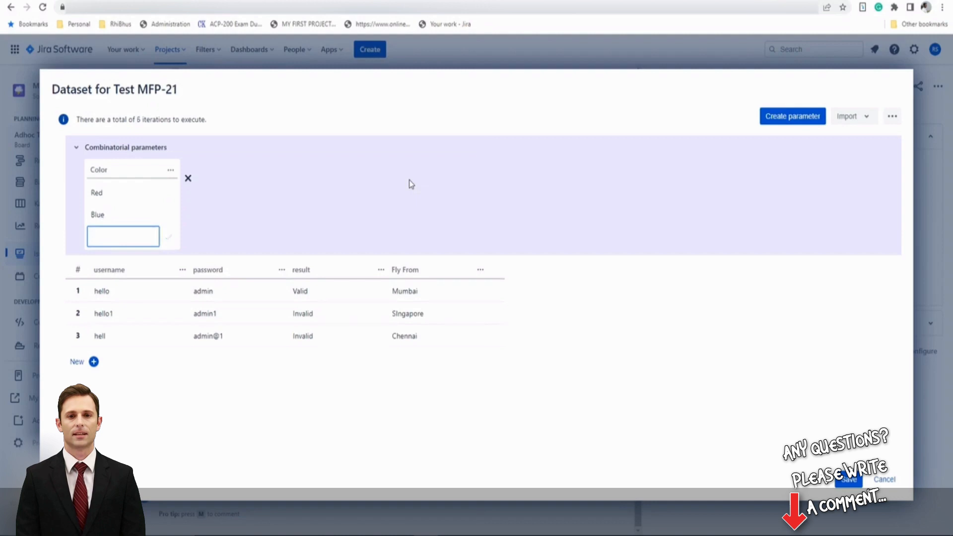
click(292, 207)
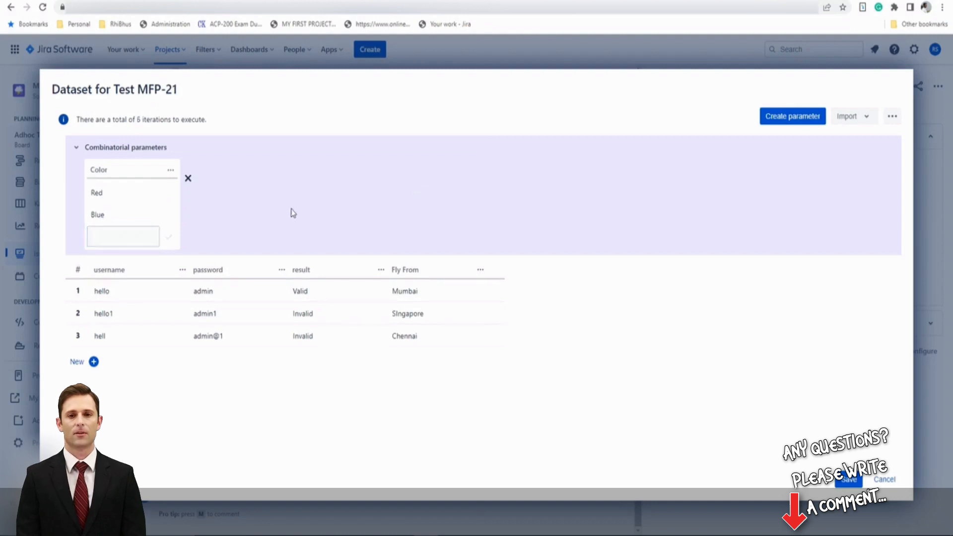
- Create a combinatorial text parameter named Transmission Type in the dataset
click(806, 124)
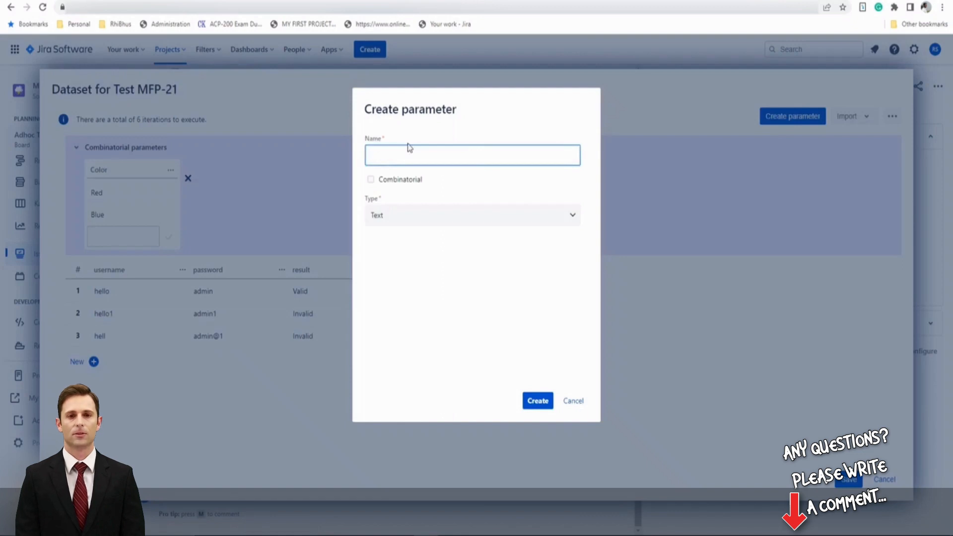
text(Trans)
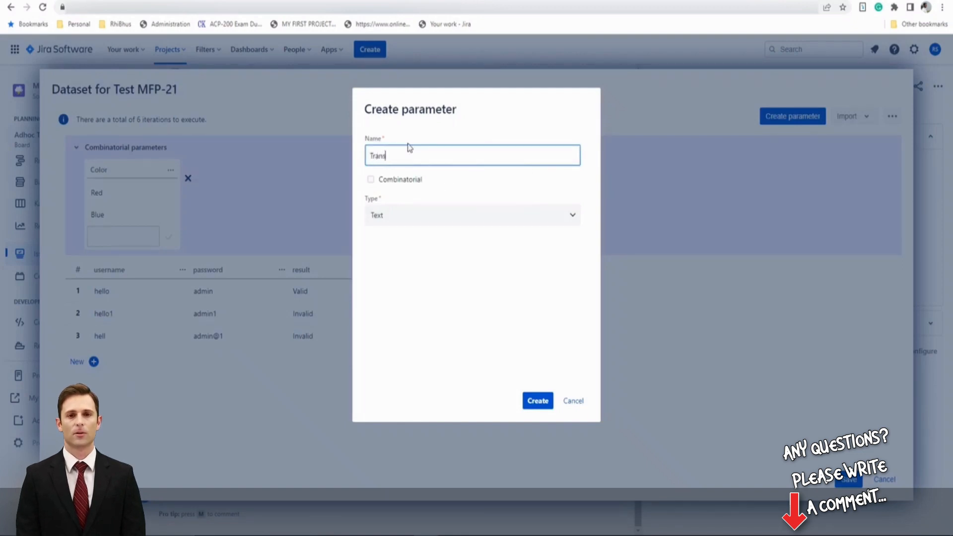
text(mission Ty)
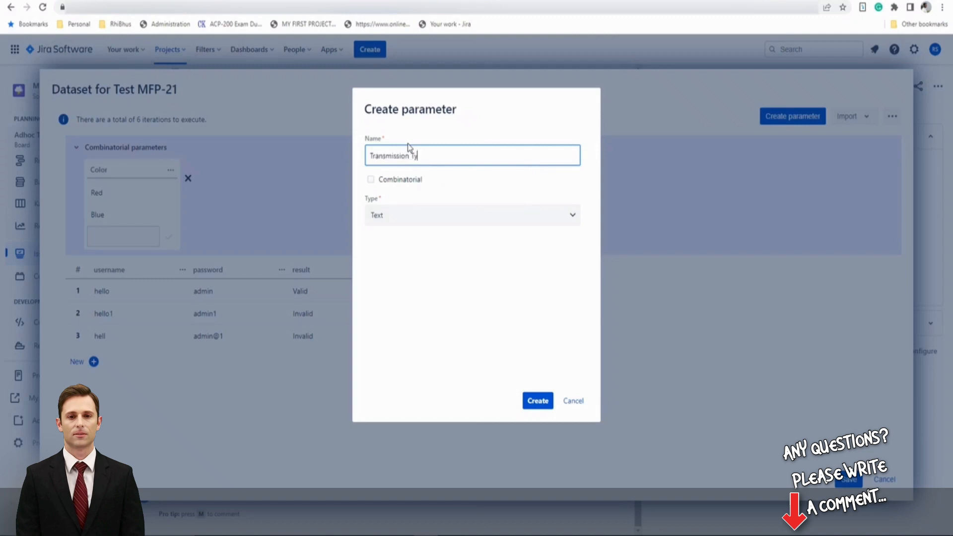
text(pe)
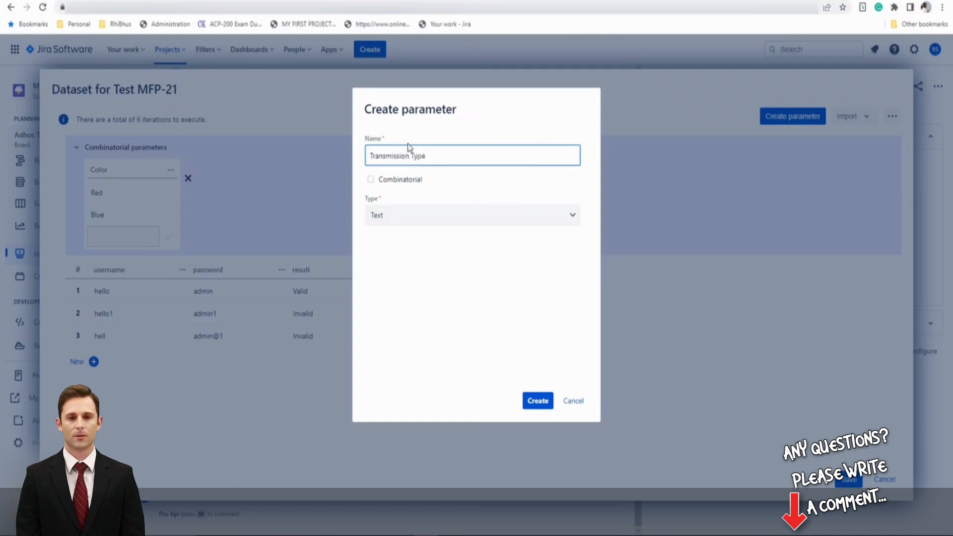
click(405, 181)
click(538, 401)
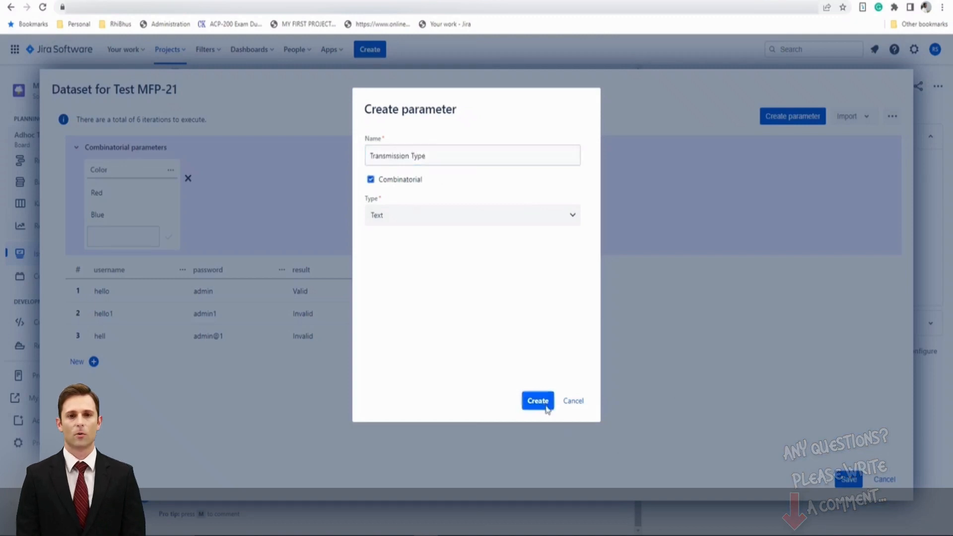
- Give the Transmission Type parameter the combinatorial values Manual, Automatic and Semiautomatic
click(240, 191)
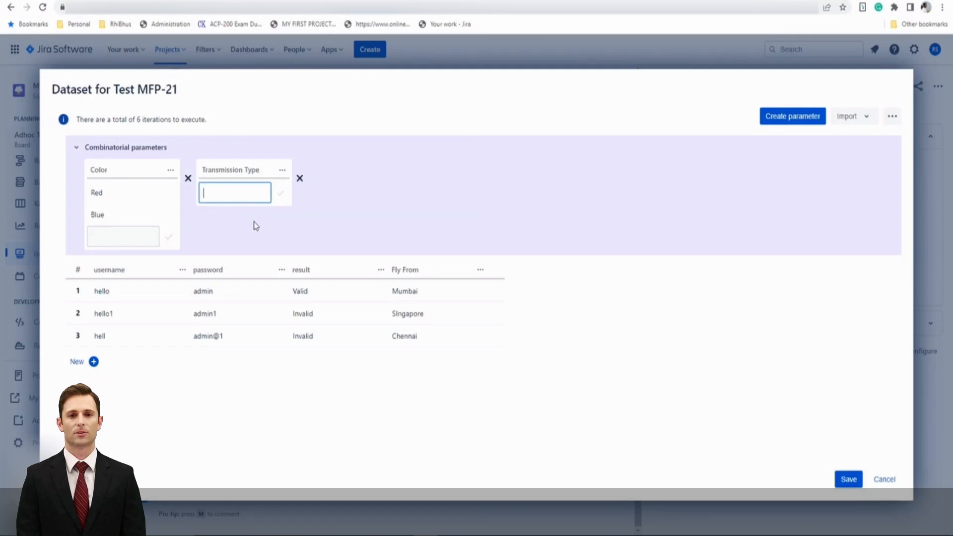
text(Manual)
key(Return)
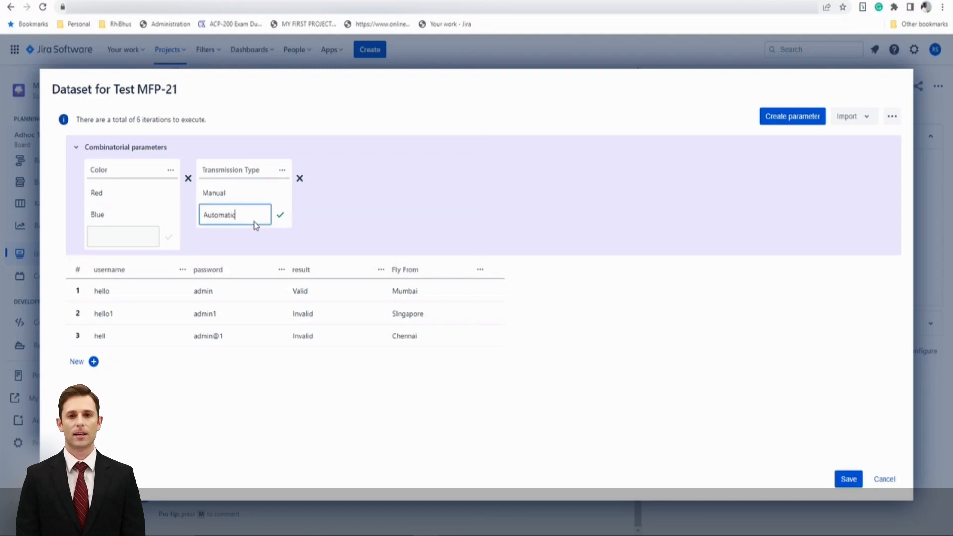
text(Automatic)
key(Return)
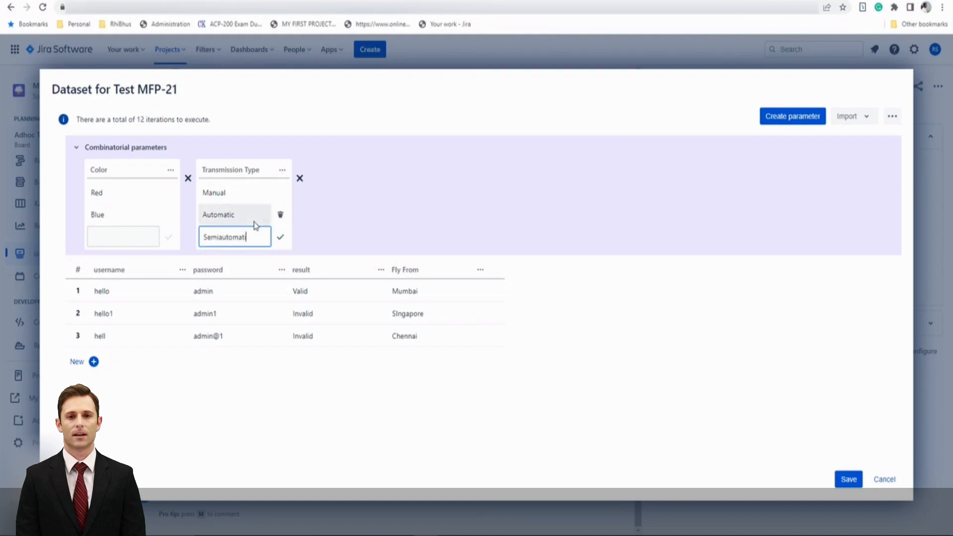
key(Return)
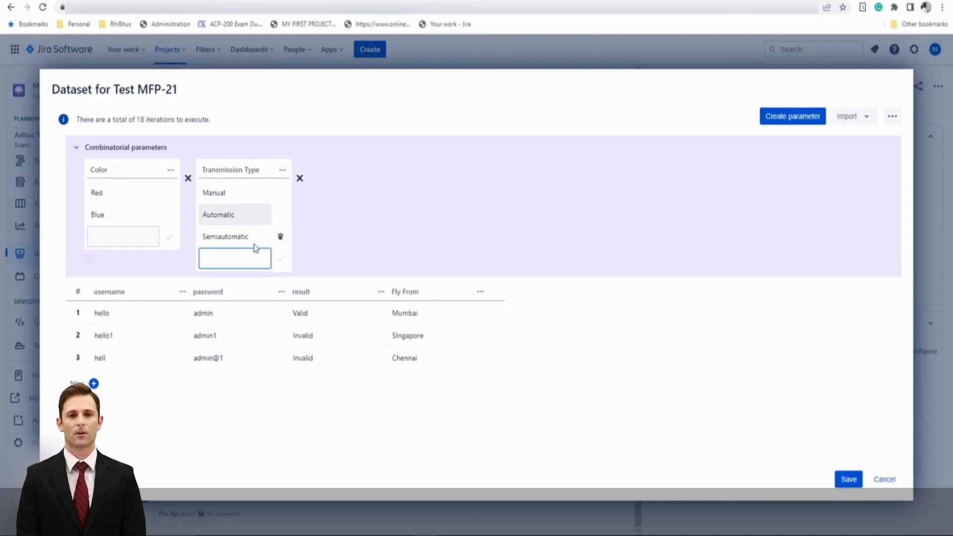
click(340, 224)
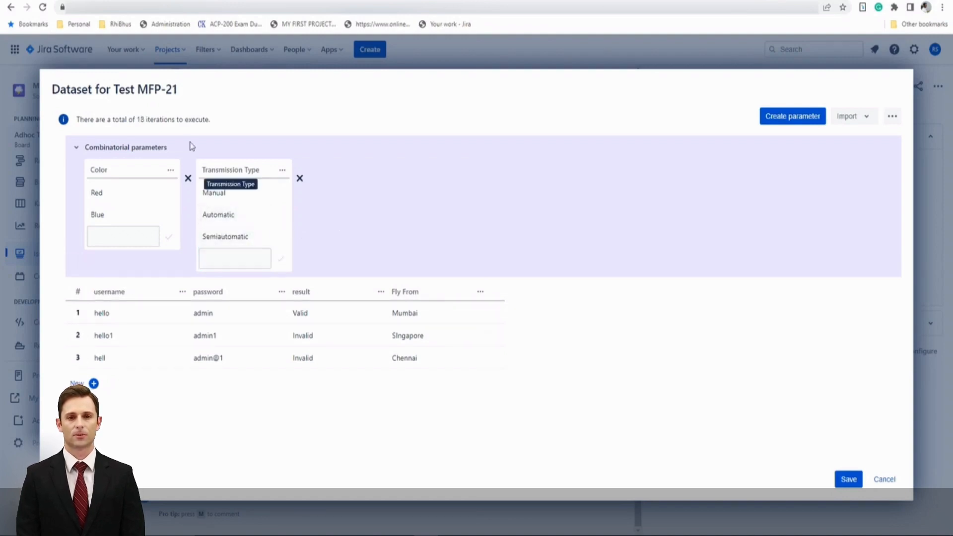
- Generate all combinations into the dataset table for the Color parameter and for the Transmission Type parameter
click(170, 170)
click(250, 202)
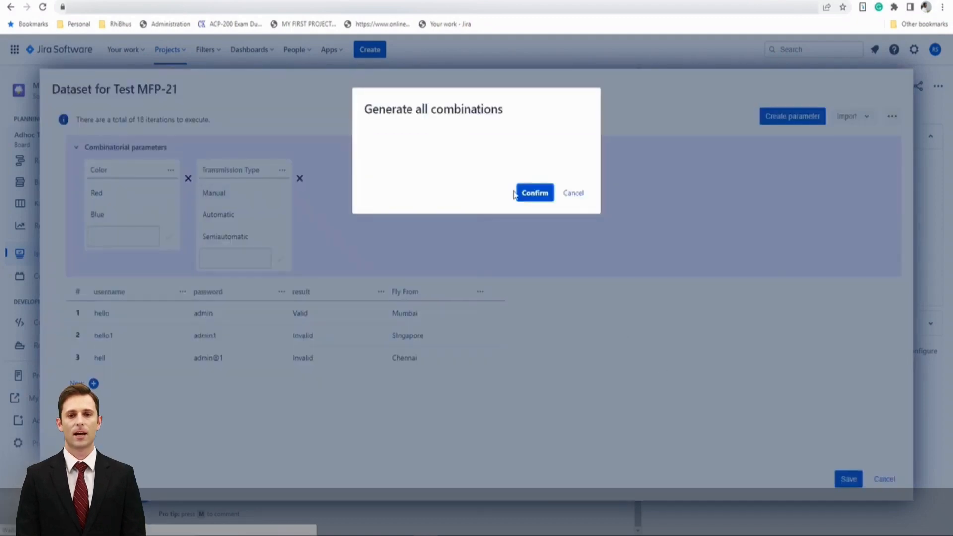
click(533, 192)
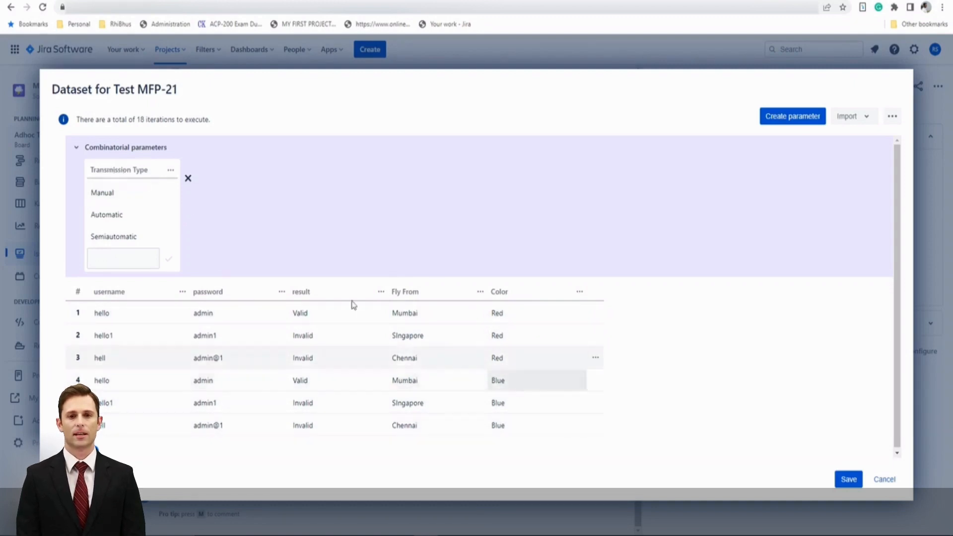
click(170, 170)
click(226, 197)
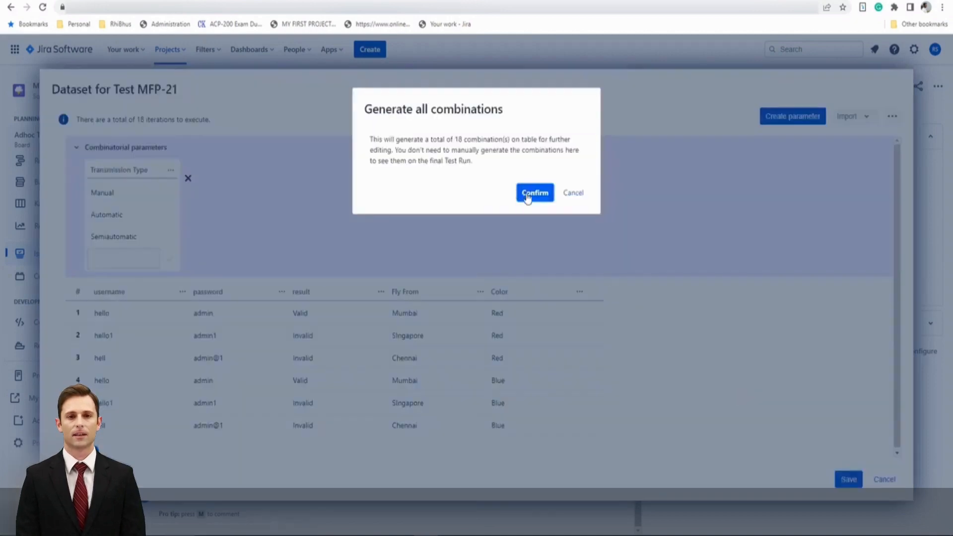
click(526, 193)
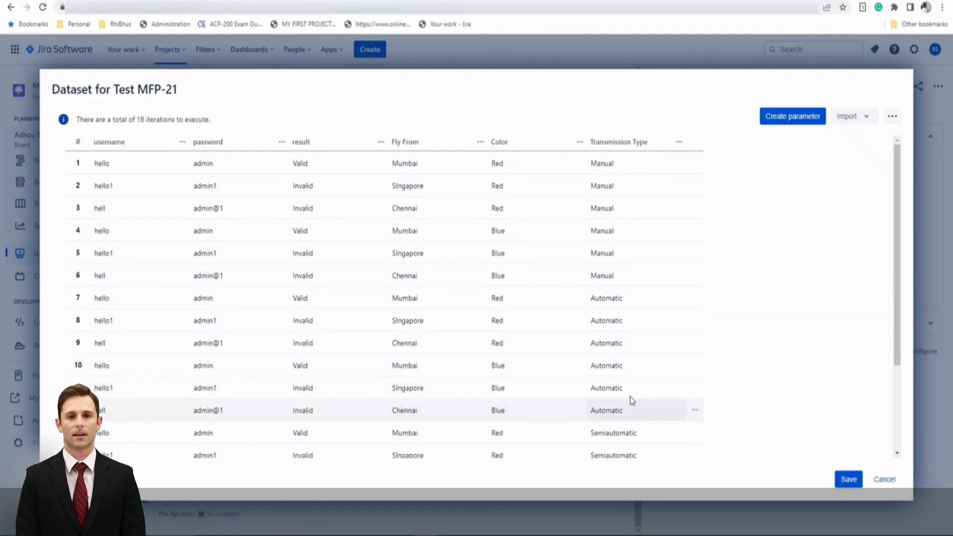
- Review the generated combination rows and save the dataset
scroll(606, 416, down, 3)
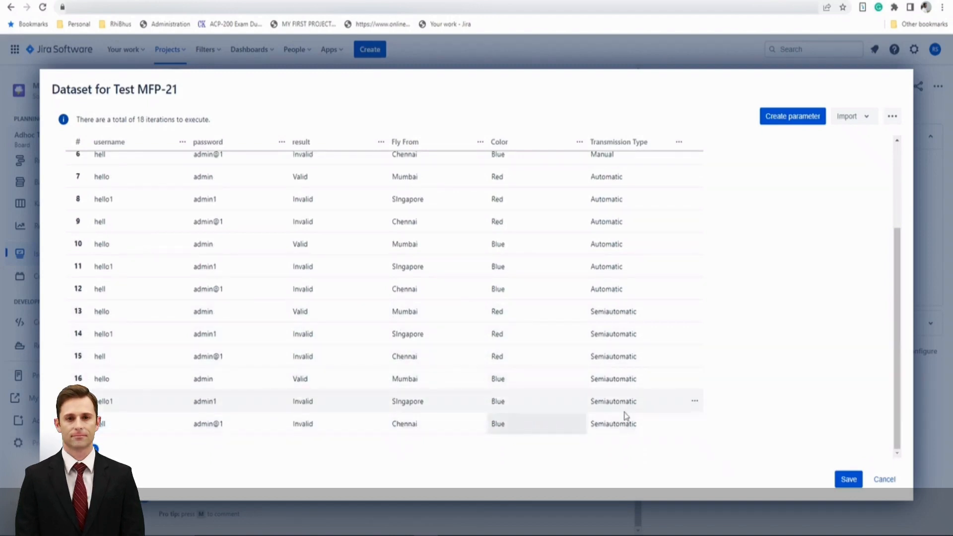
scroll(753, 383, up, 3)
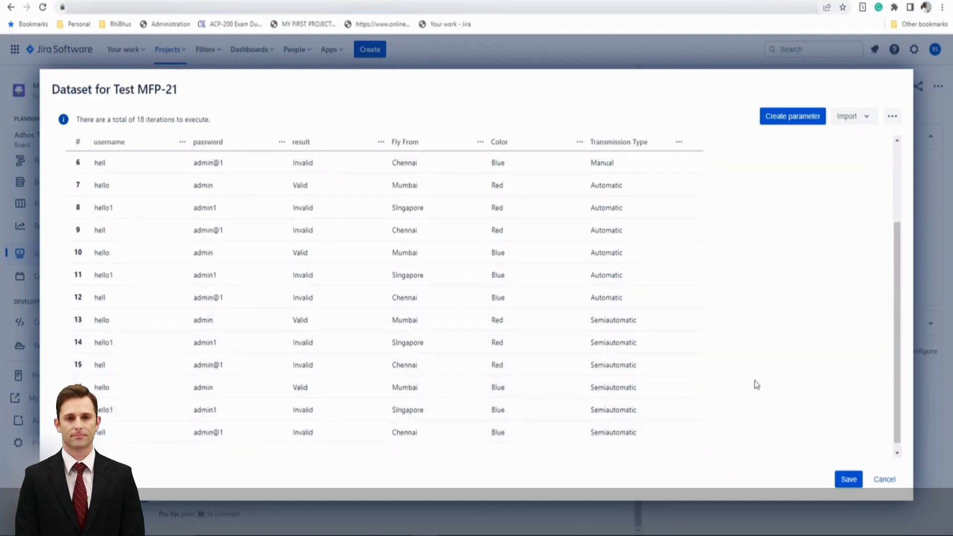
scroll(783, 366, down, 3)
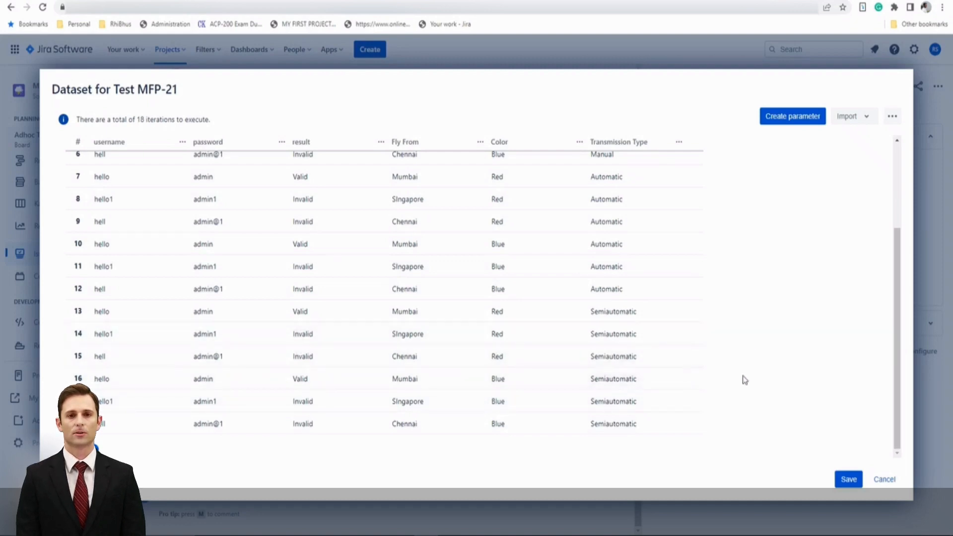
scroll(742, 374, up, 3)
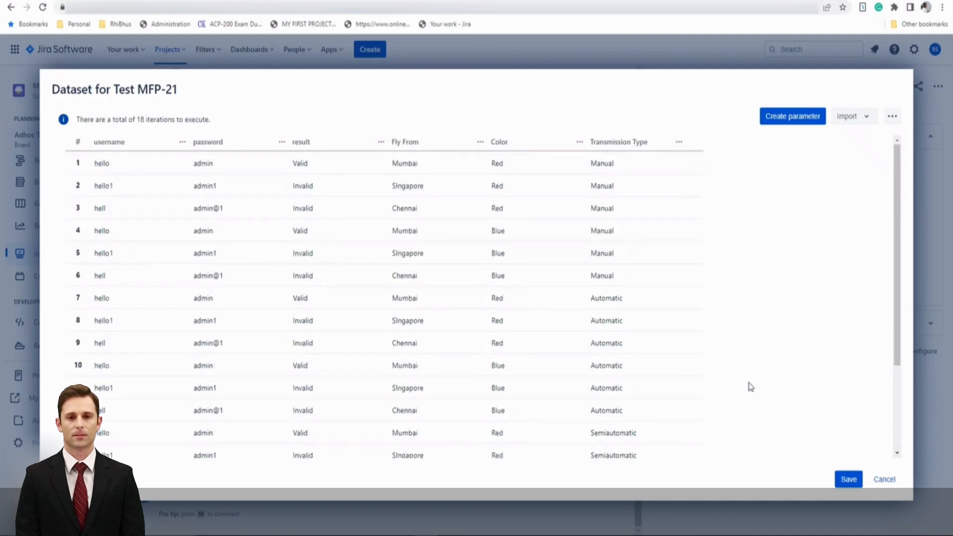
click(848, 479)
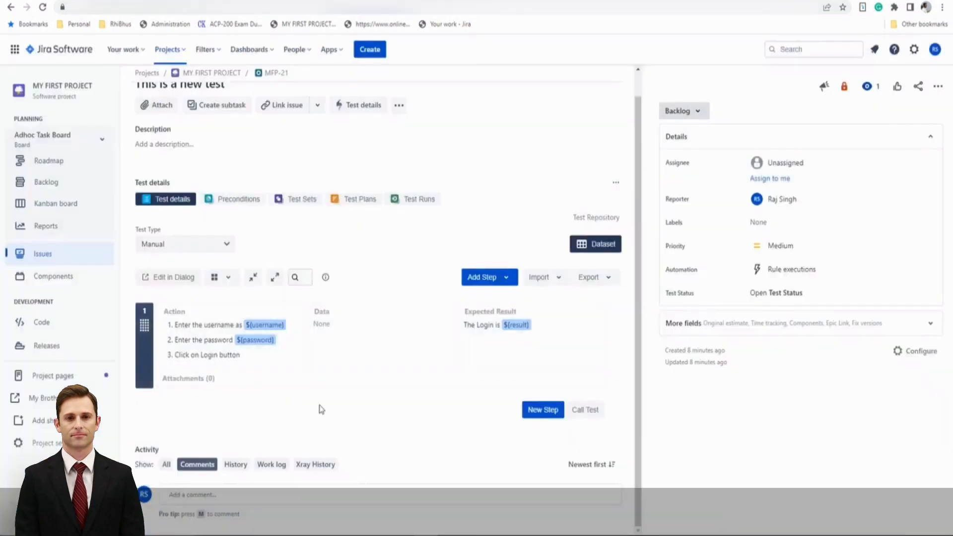
- Add a second test step with the action "Enter the Departure city as" followed by the Fly From parameter
click(550, 413)
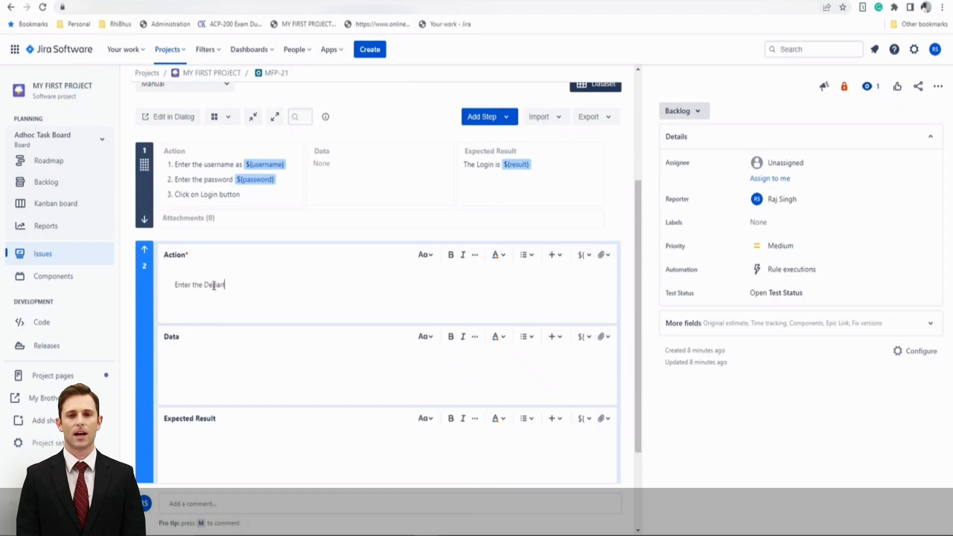
text(as)
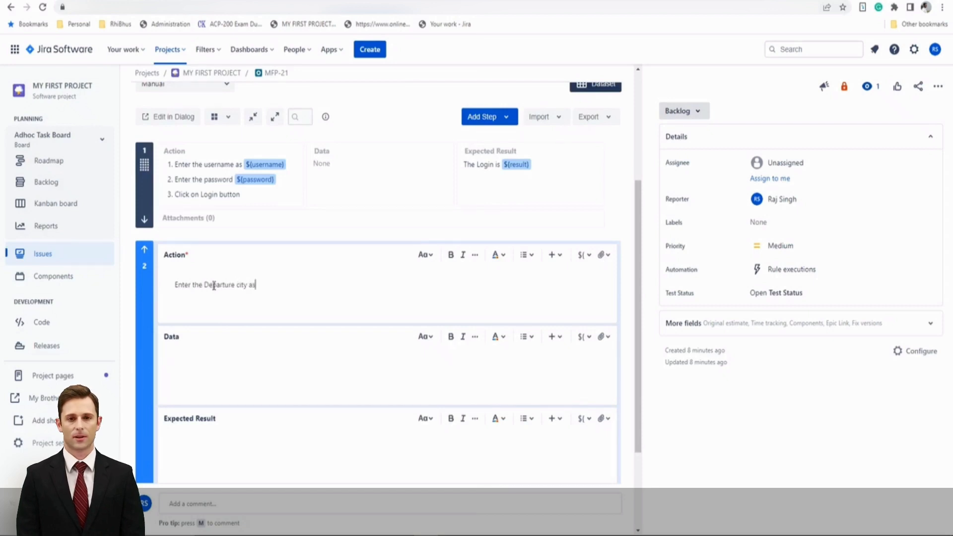
text( $)
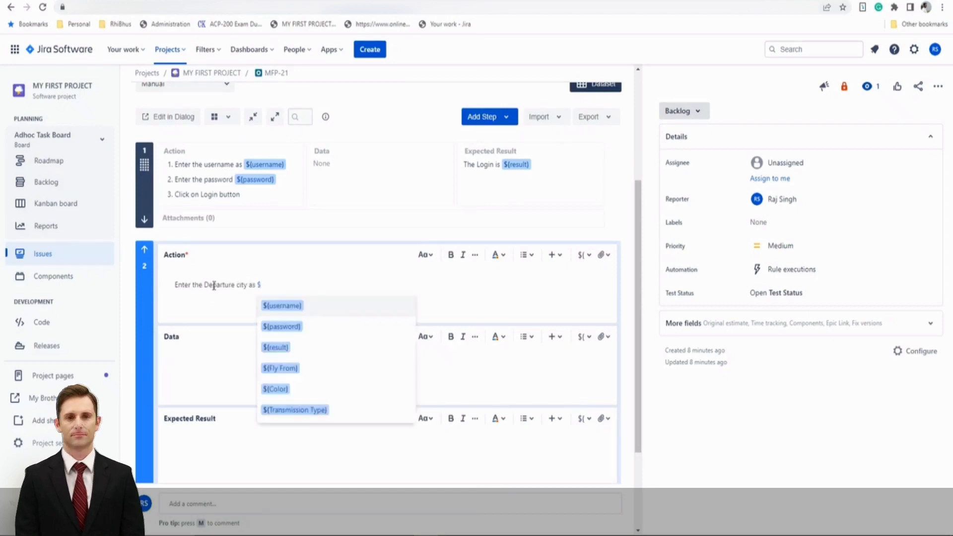
click(307, 368)
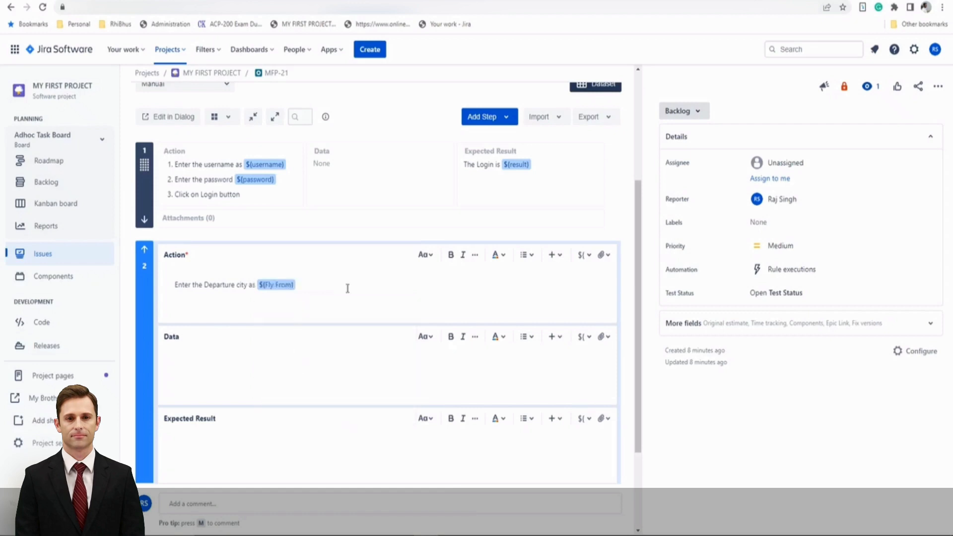
key(Return)
text(Enter the Arrival city as )
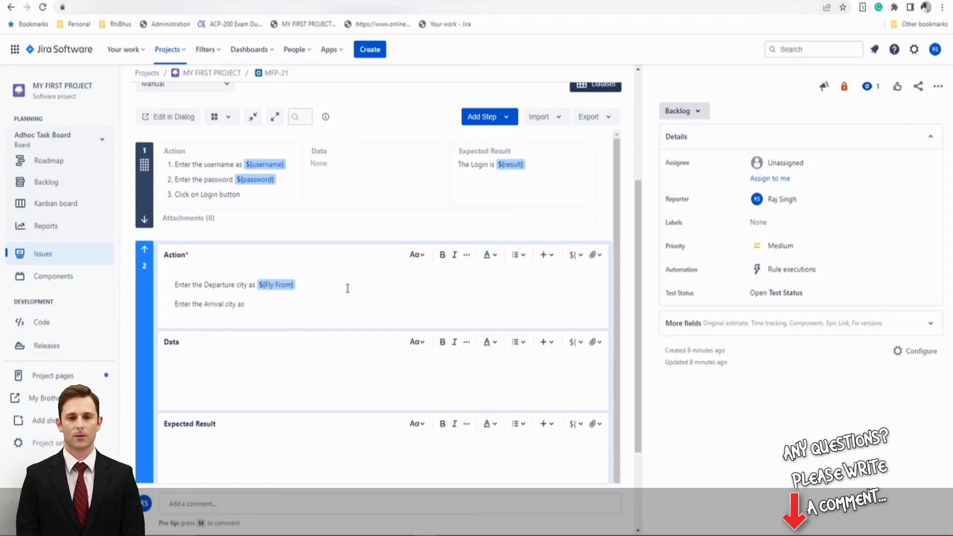
text($)
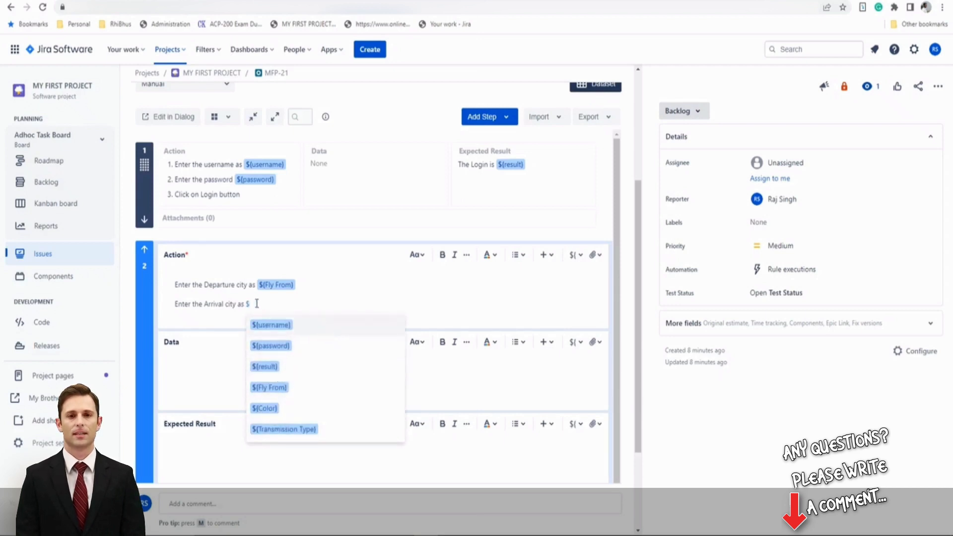
drag(251, 303, 162, 308)
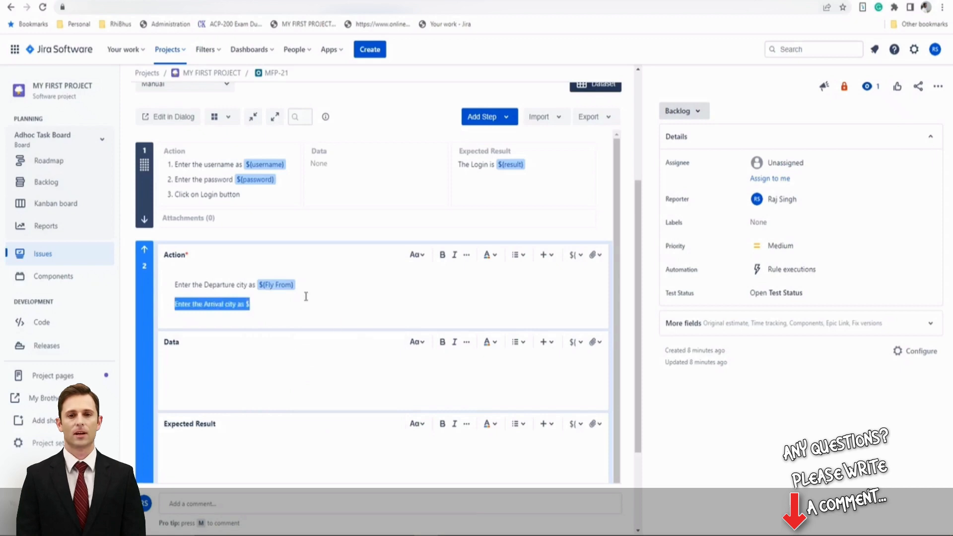
key(BackSpace)
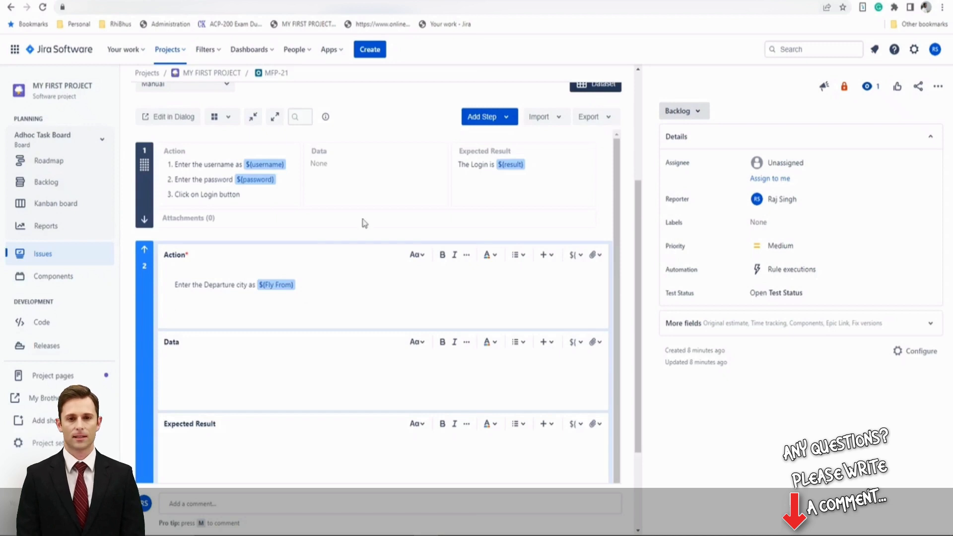
- Reopen the test's dataset and examine its parameter columns and all generated iteration rows
scroll(511, 206, up, 3)
click(601, 192)
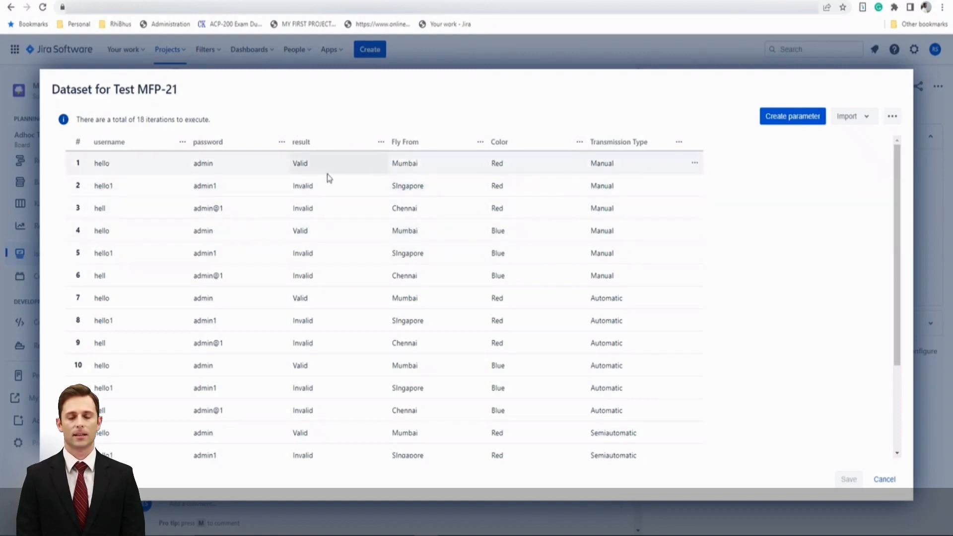
double_click(106, 142)
double_click(208, 143)
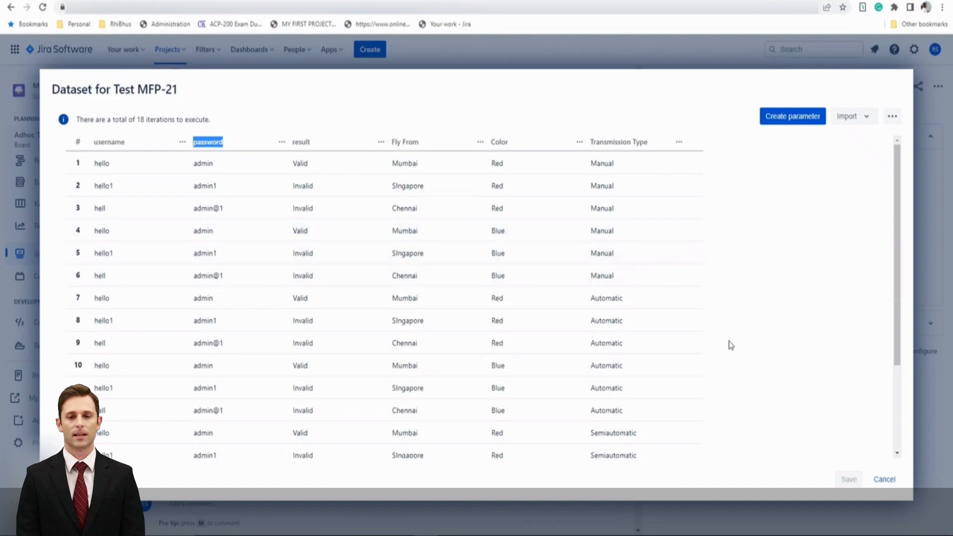
scroll(731, 344, down, 3)
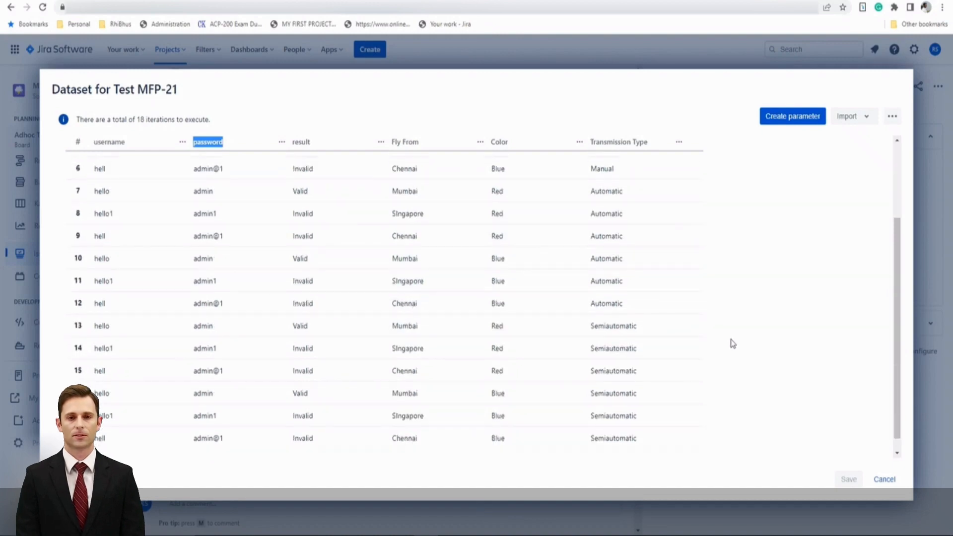
scroll(733, 344, up, 3)
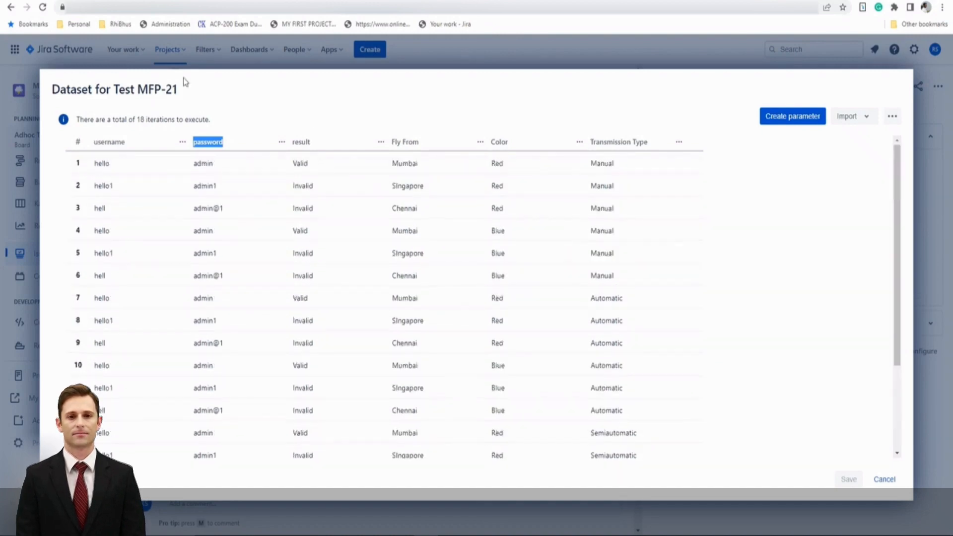
click(106, 164)
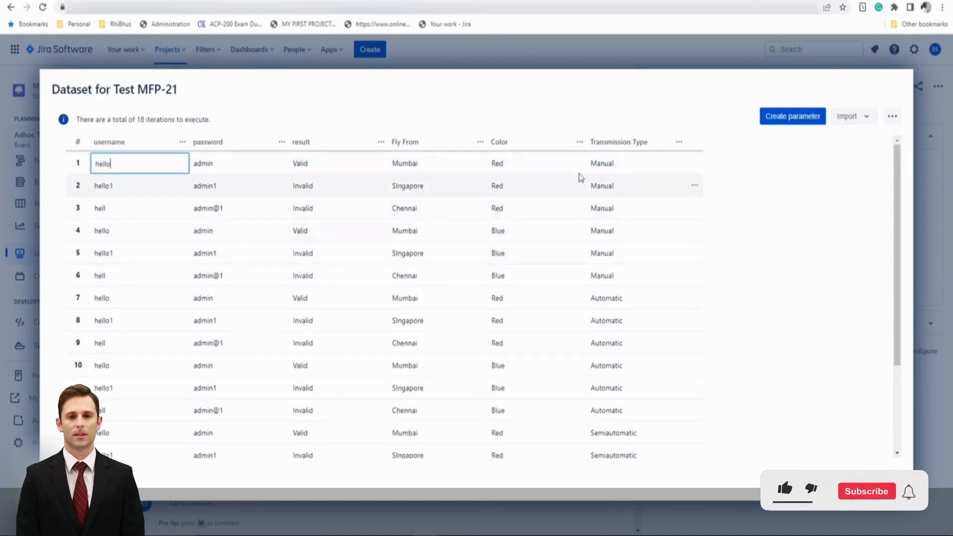
scroll(712, 349, down, 3)
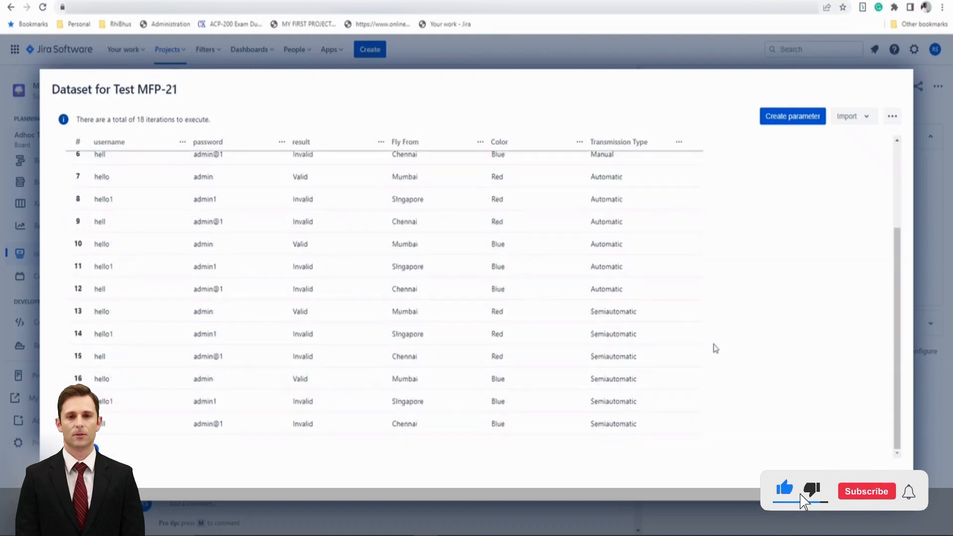